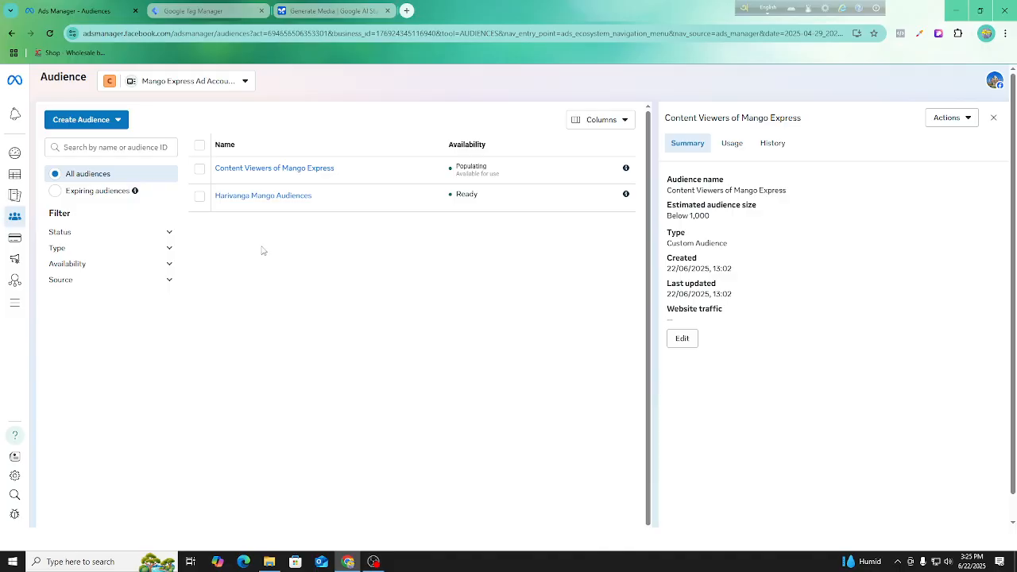
- Check the additional actions offered for Harivanga Mango Audiences, and select Content Viewers of Mango Express instead
click(199, 196)
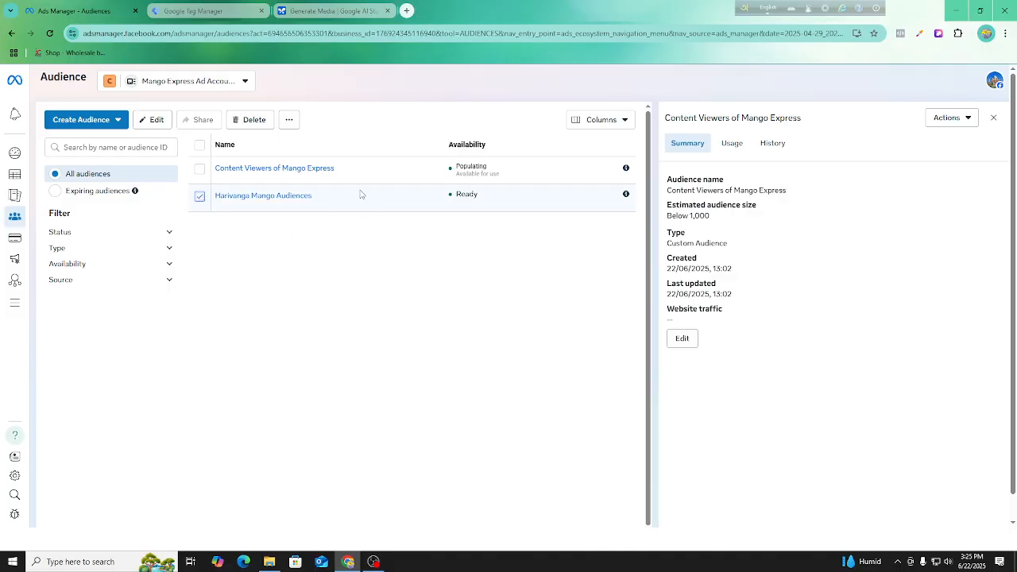
click(289, 120)
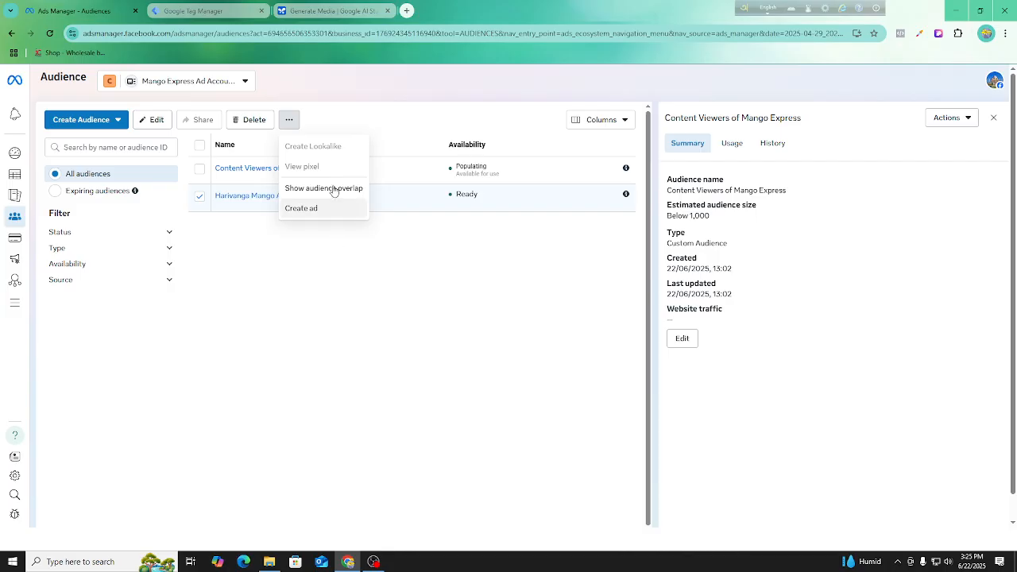
click(326, 272)
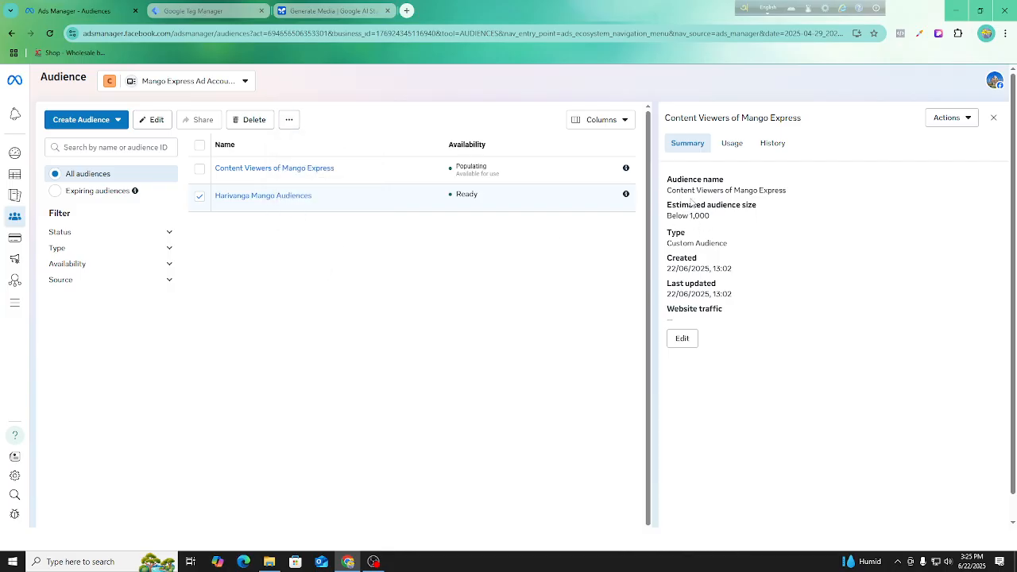
click(201, 197)
mouse_move(295, 175)
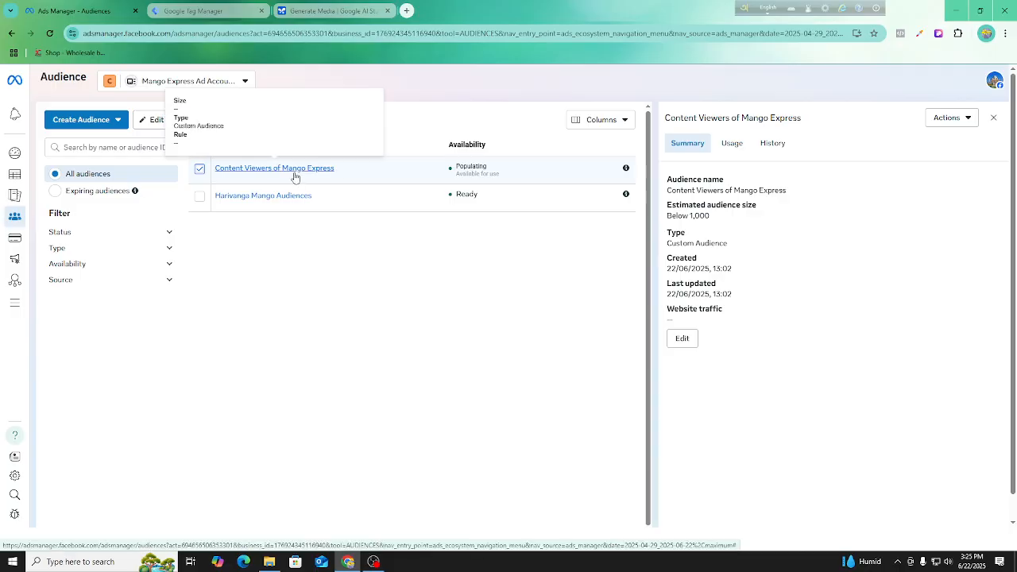
- Load expressmartbd.com in the Google AI Studio tab and open the purchase page of the 1090 taka Malaysian wireless digital calling bell
click(212, 6)
click(306, 6)
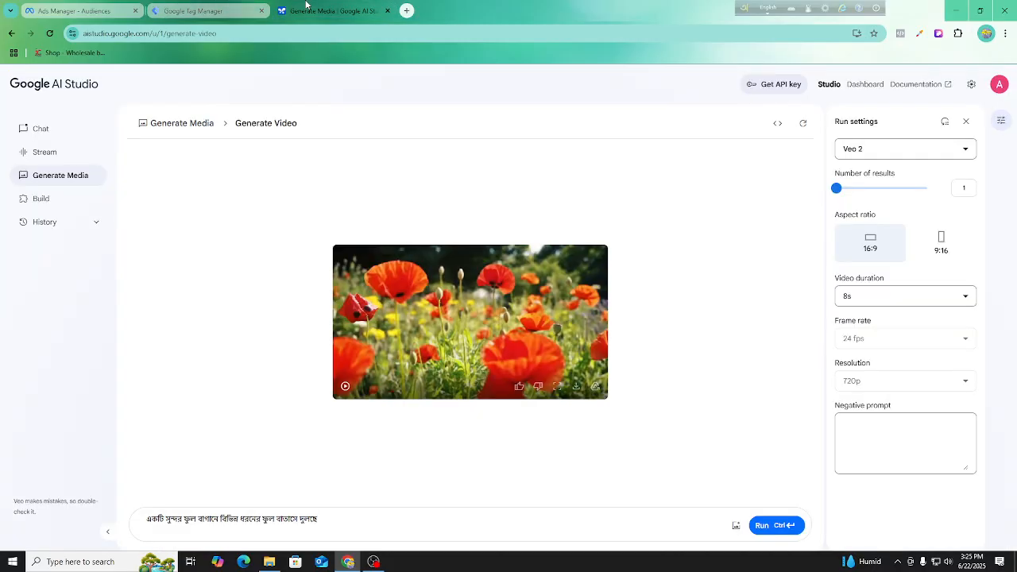
click(248, 32)
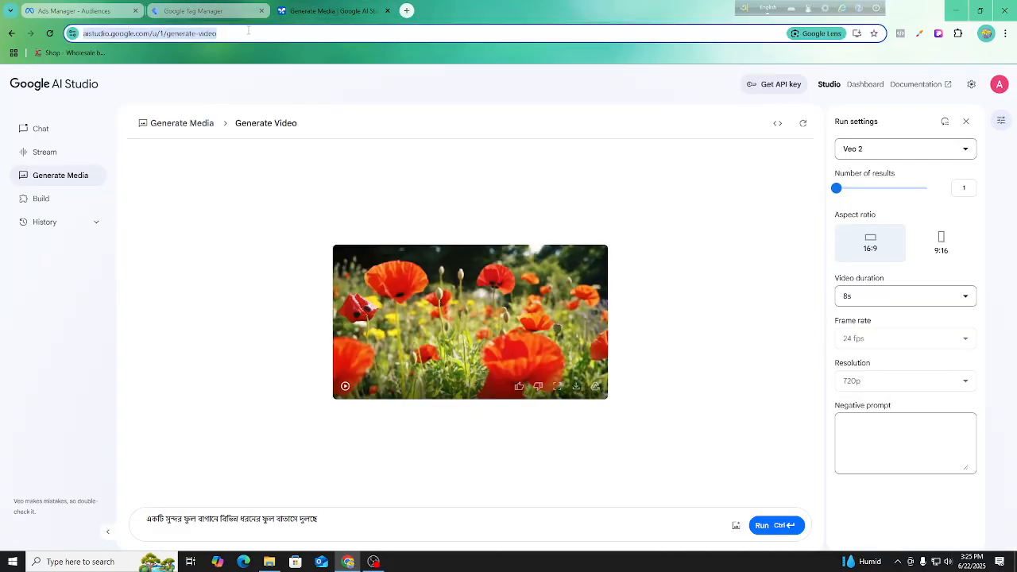
text(ex)
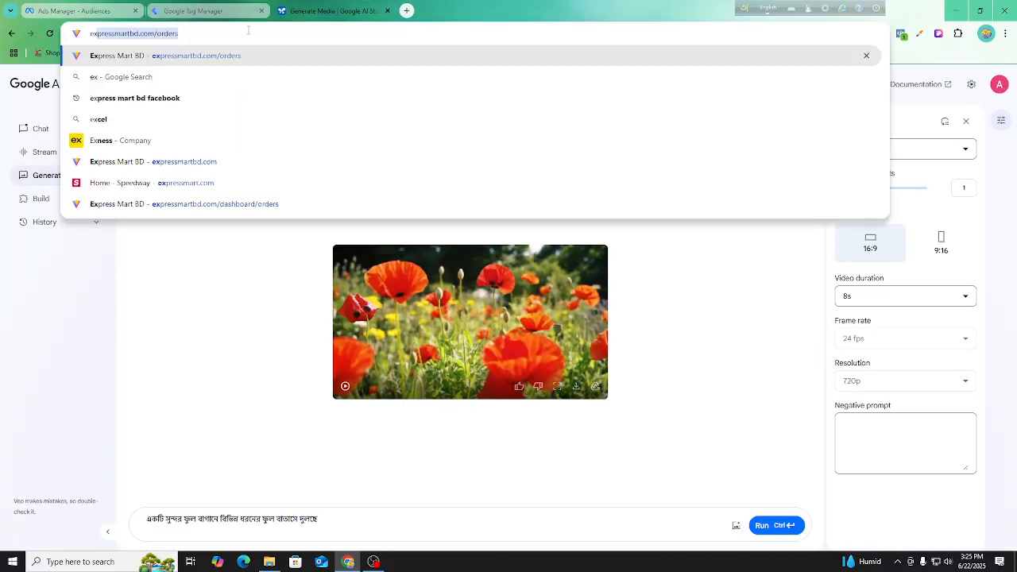
text(pressmartbd.com)
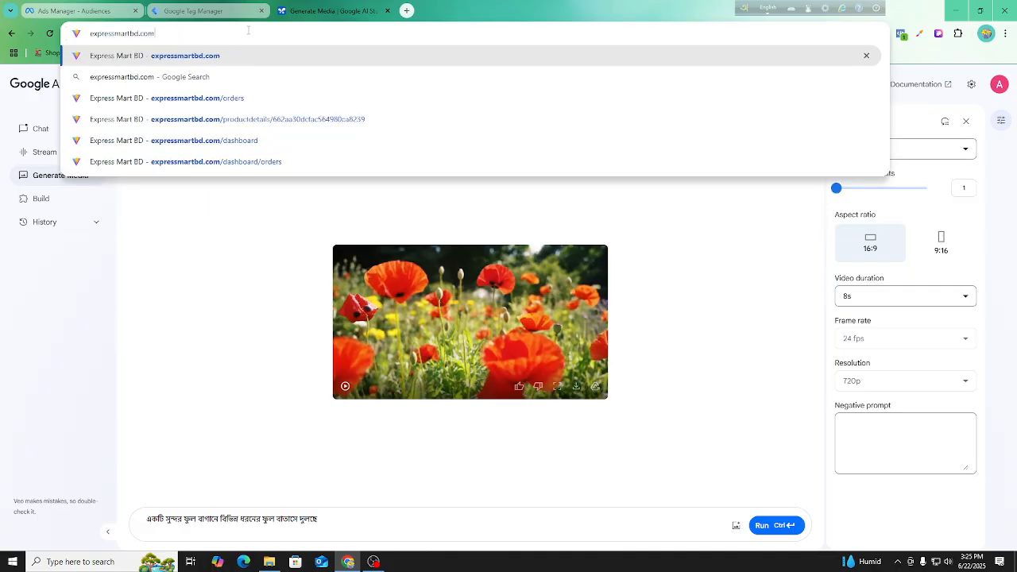
key(Return)
scroll(262, 447, down, 4)
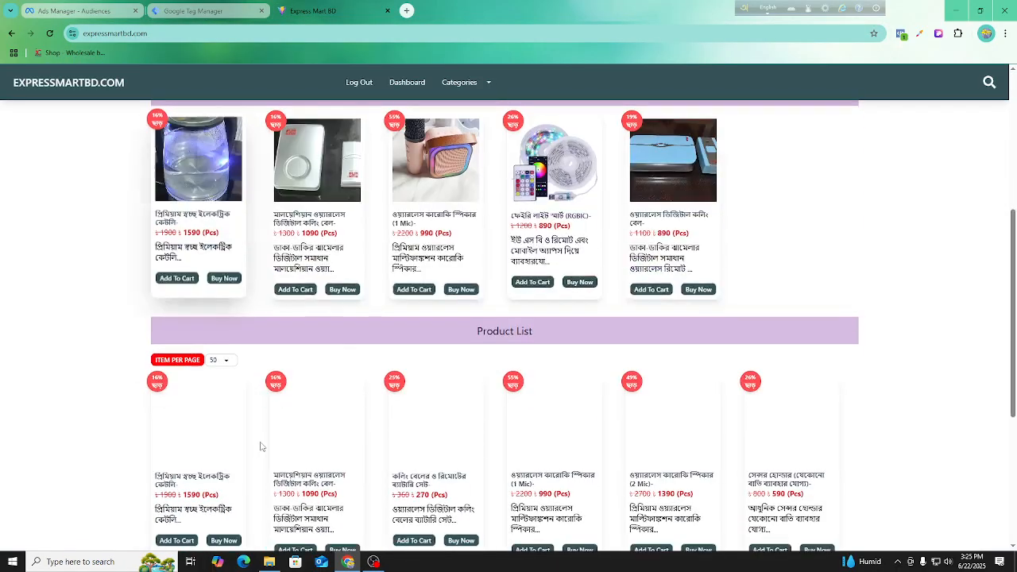
click(343, 289)
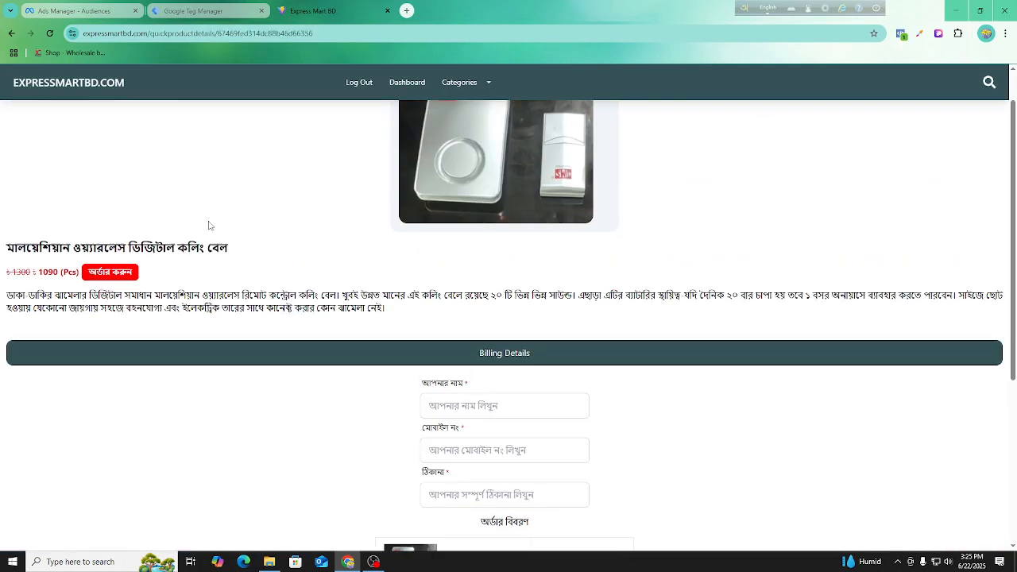
- Return to the Ads Manager audiences page and view the details of Harivanga Mango Audiences
click(193, 10)
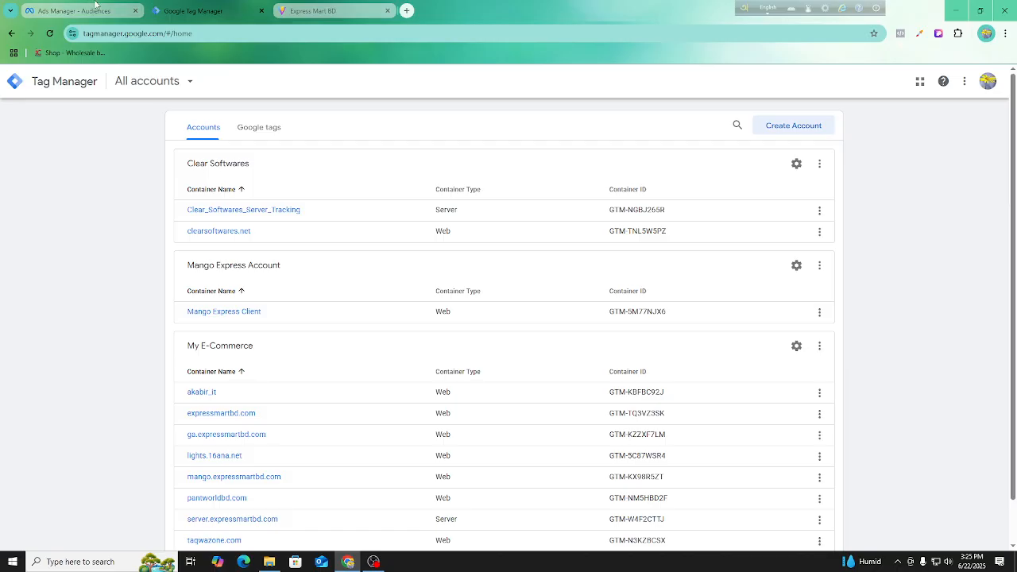
click(95, 6)
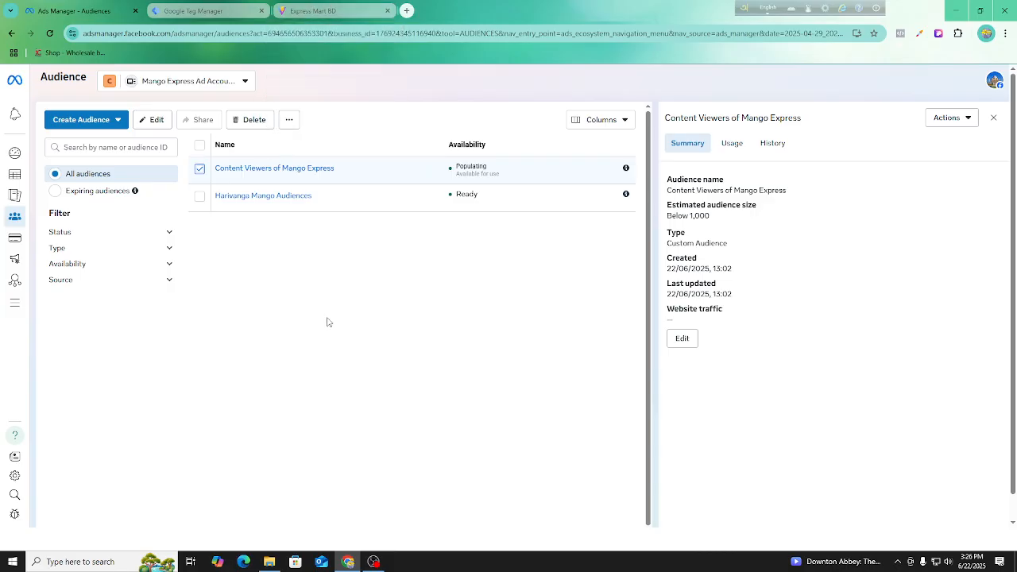
mouse_move(243, 202)
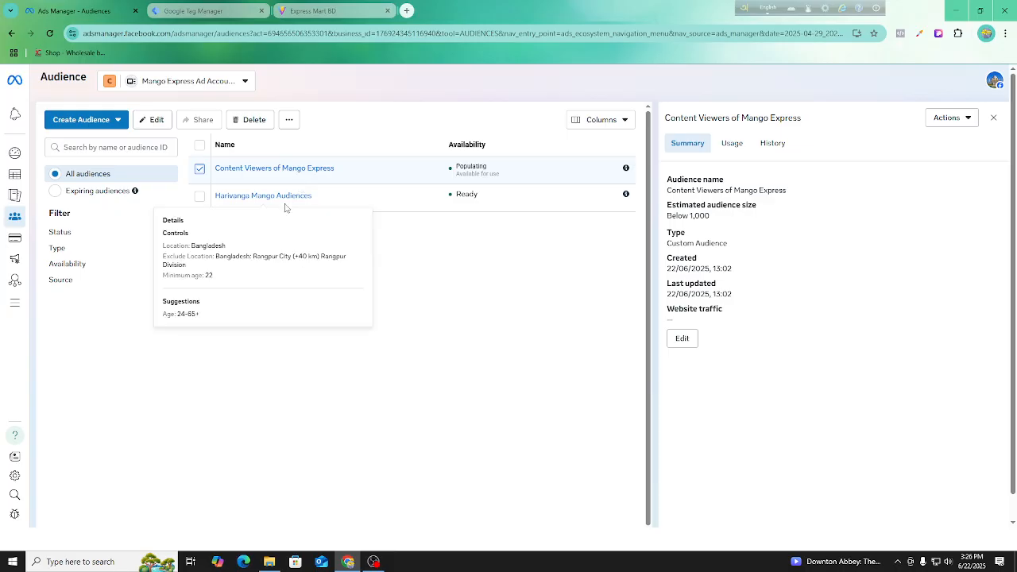
- Start a new lookalike audience and choose the value-based source Mango_Express_Pixel as its lookalike source
click(98, 120)
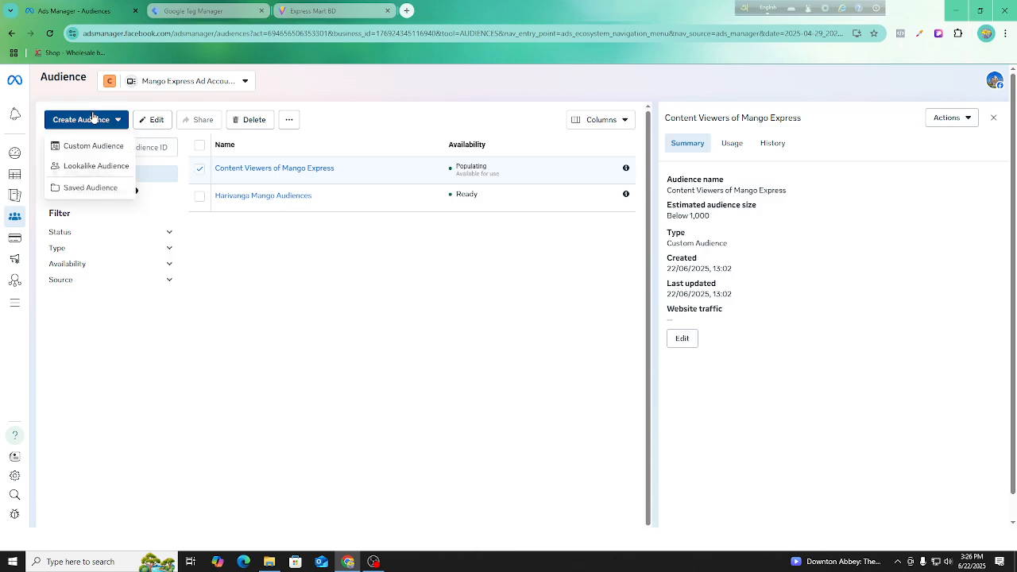
click(96, 167)
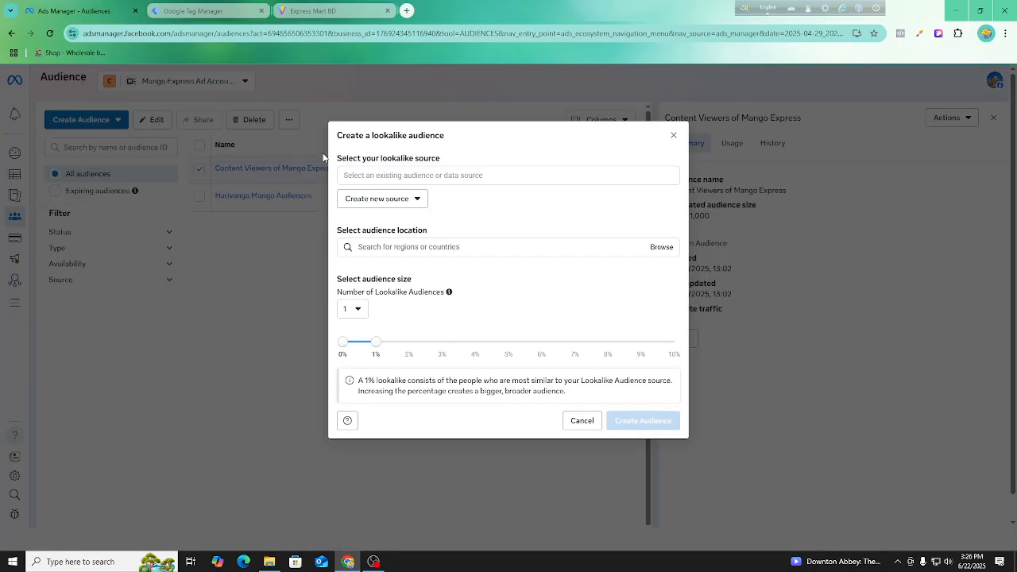
click(405, 173)
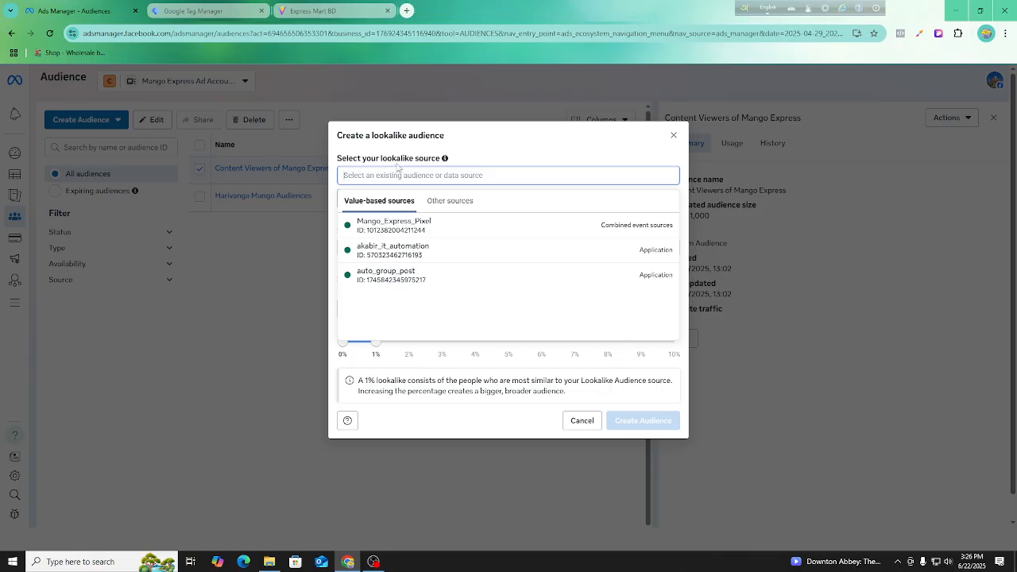
mouse_move(511, 227)
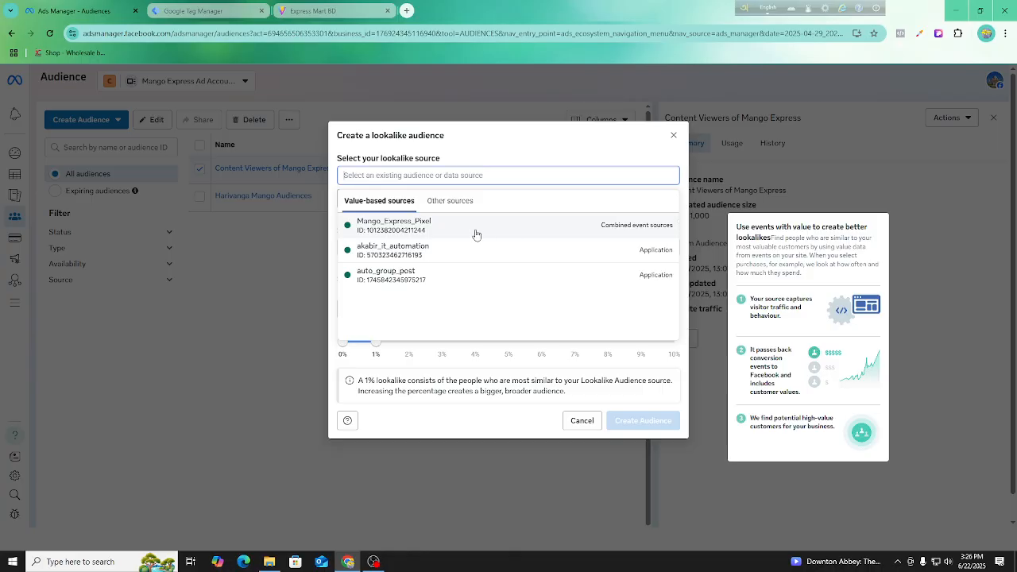
click(460, 203)
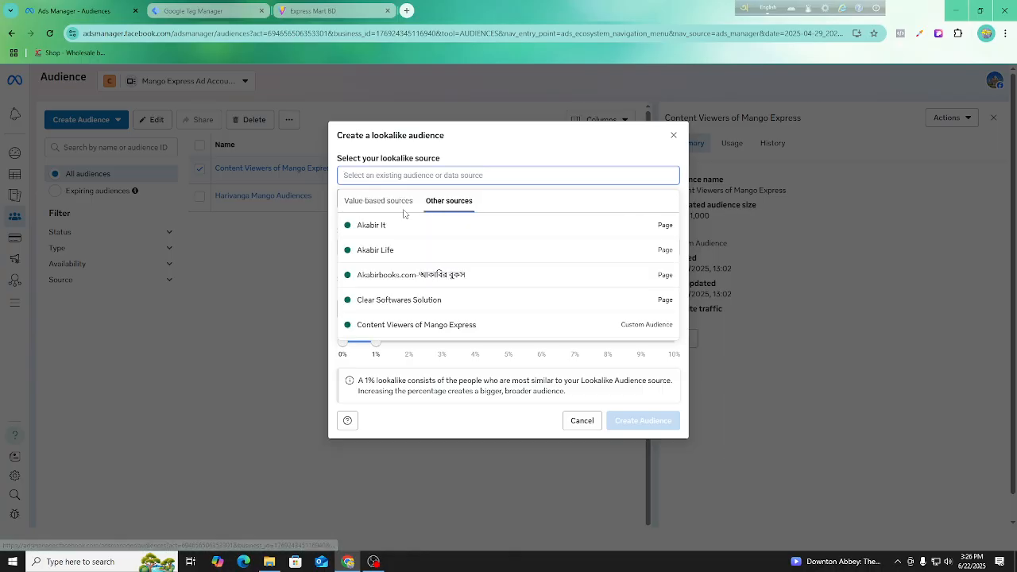
scroll(463, 257, down, 5)
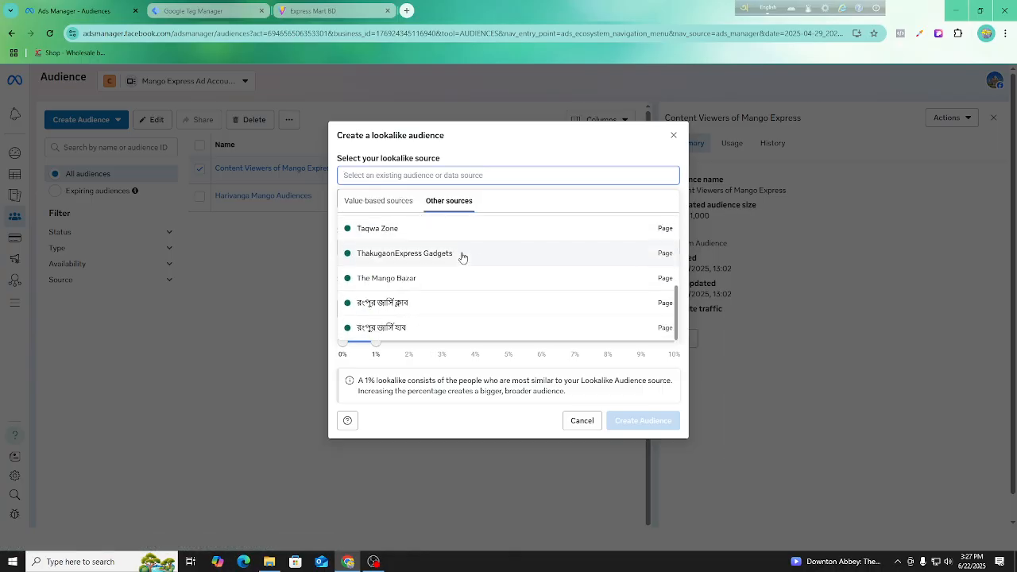
click(395, 202)
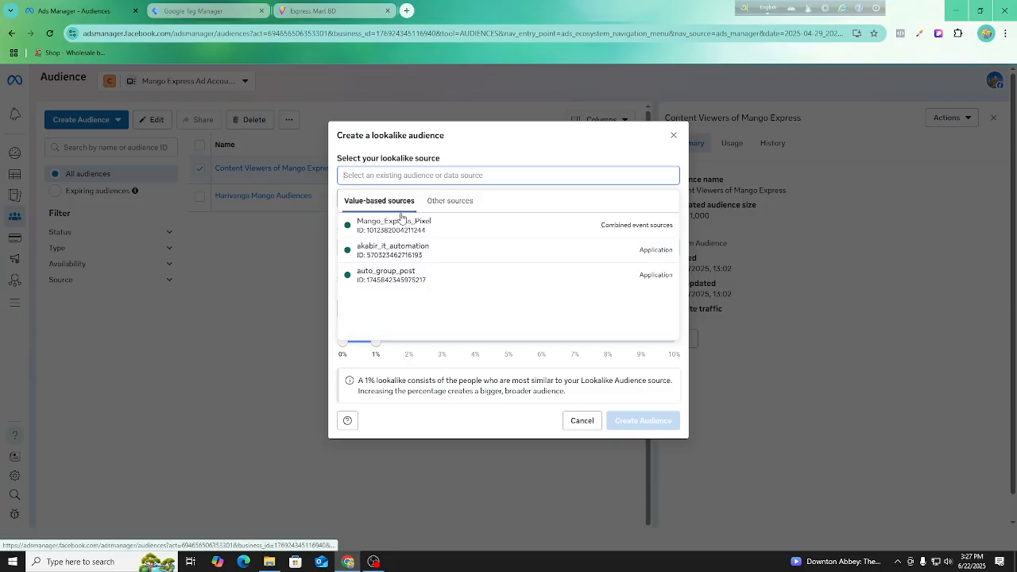
click(402, 223)
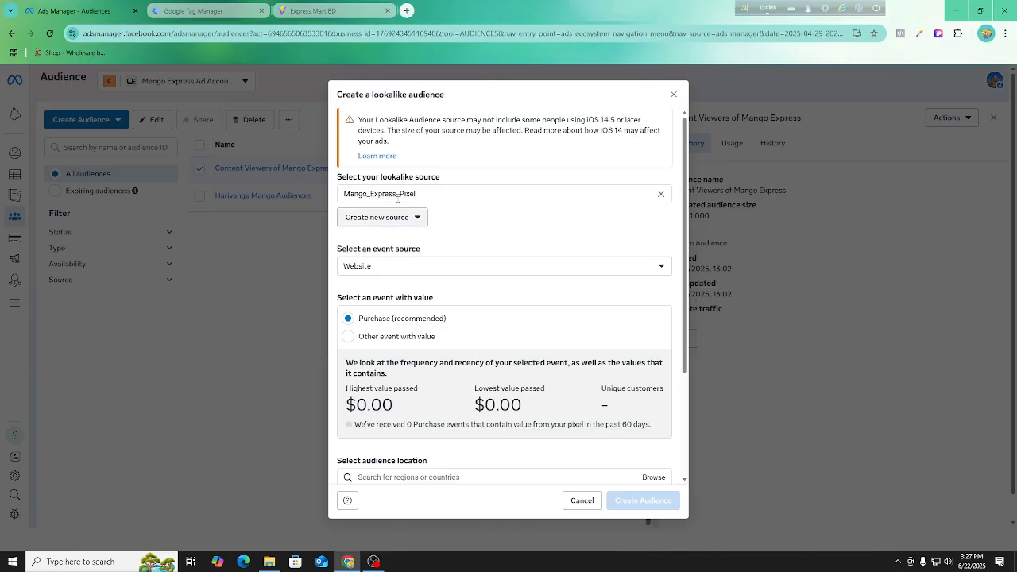
- Choose Website as the event source for the lookalike audience
click(397, 270)
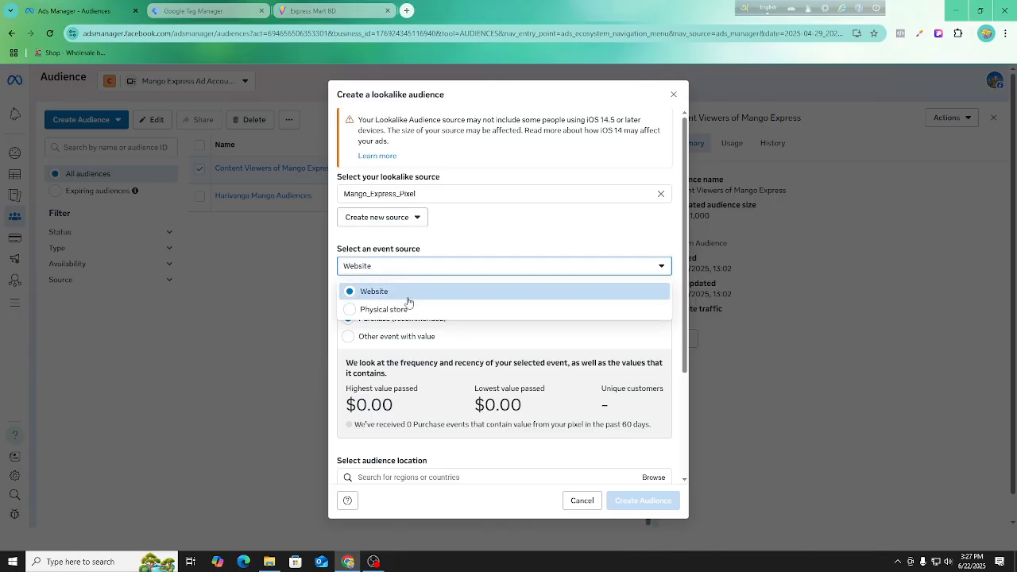
click(407, 294)
scroll(448, 281, down, 2)
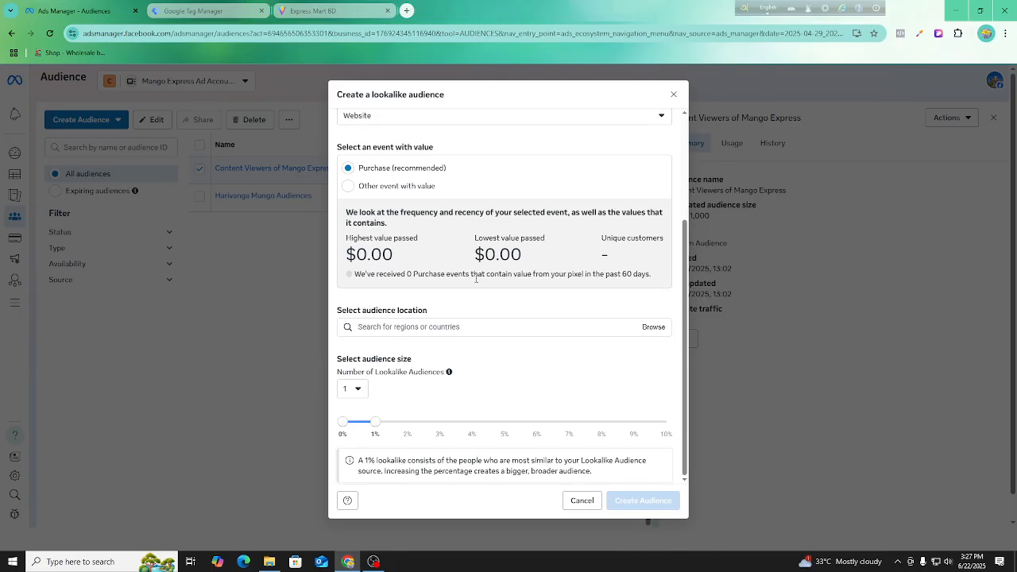
- Look through the other events with value, and set the event back to Purchase (recommended)
click(350, 186)
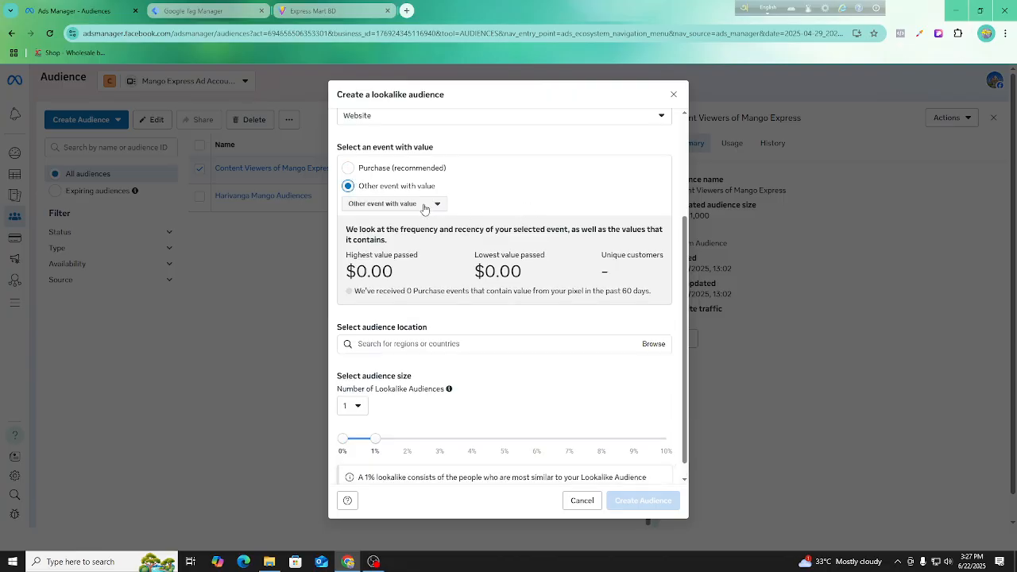
click(424, 209)
scroll(413, 259, down, 3)
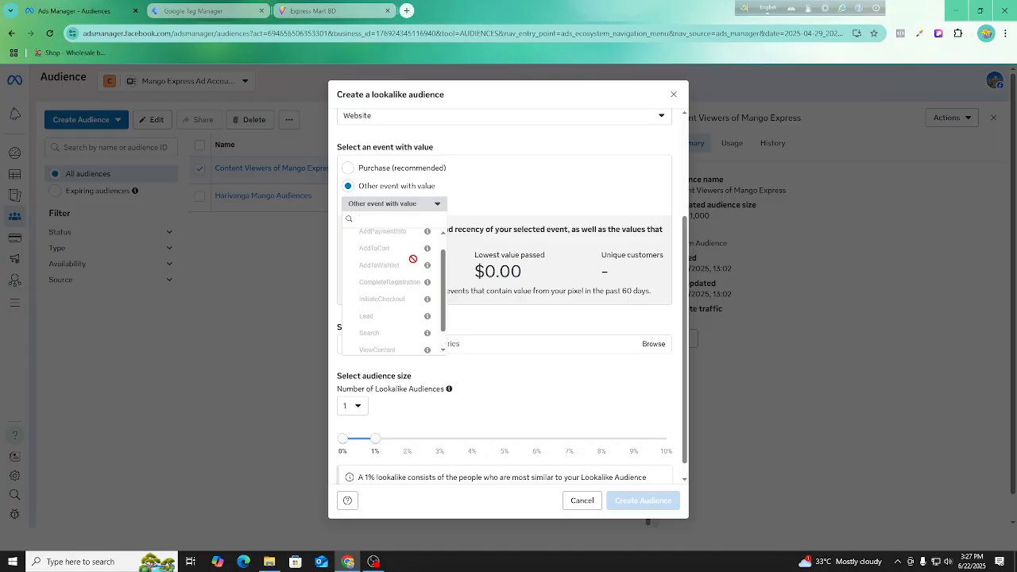
click(533, 204)
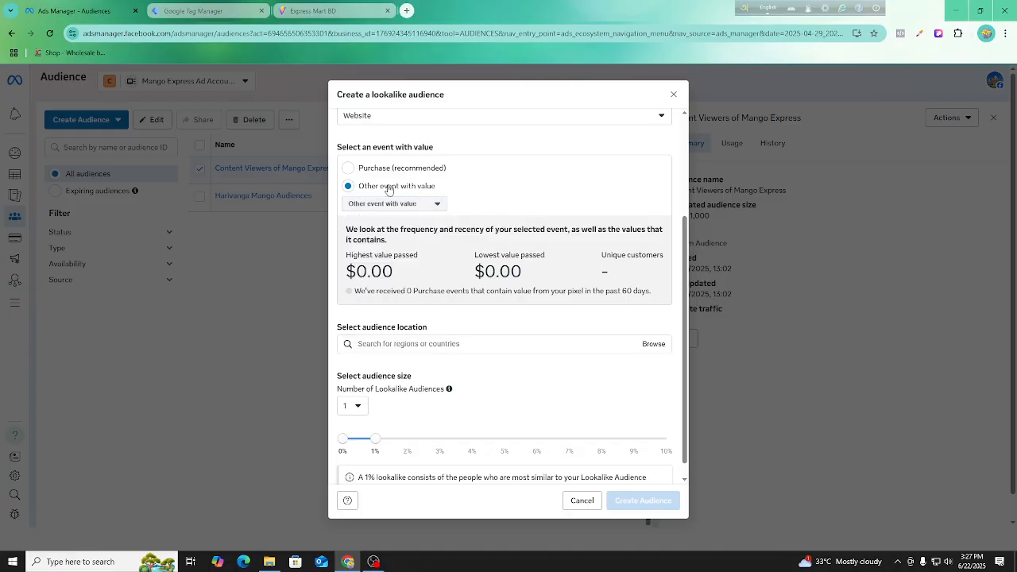
click(359, 171)
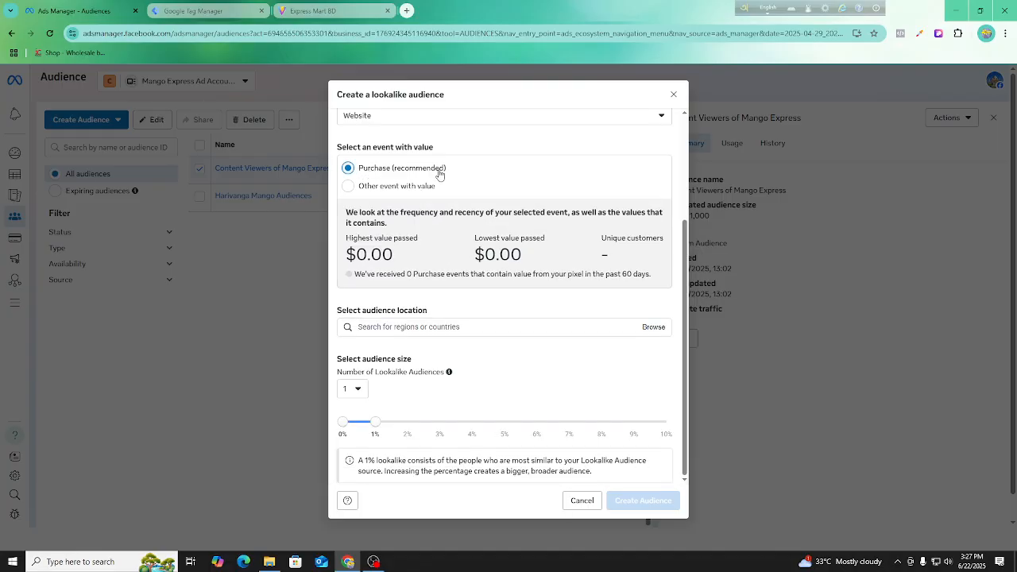
- Add Bangladesh as the lookalike audience's location
scroll(440, 174, up, 2)
scroll(438, 198, down, 2)
click(496, 329)
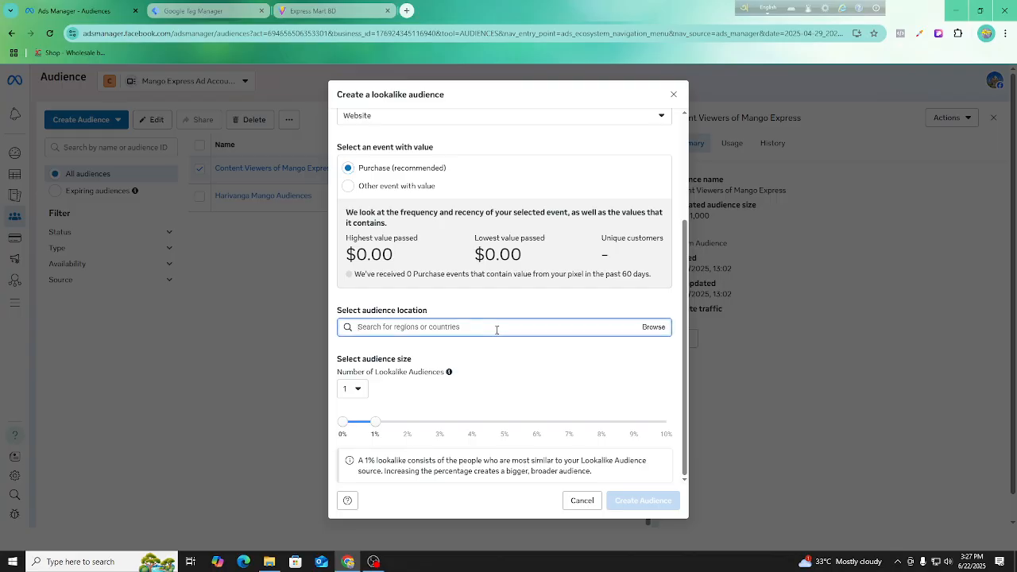
text(bangl)
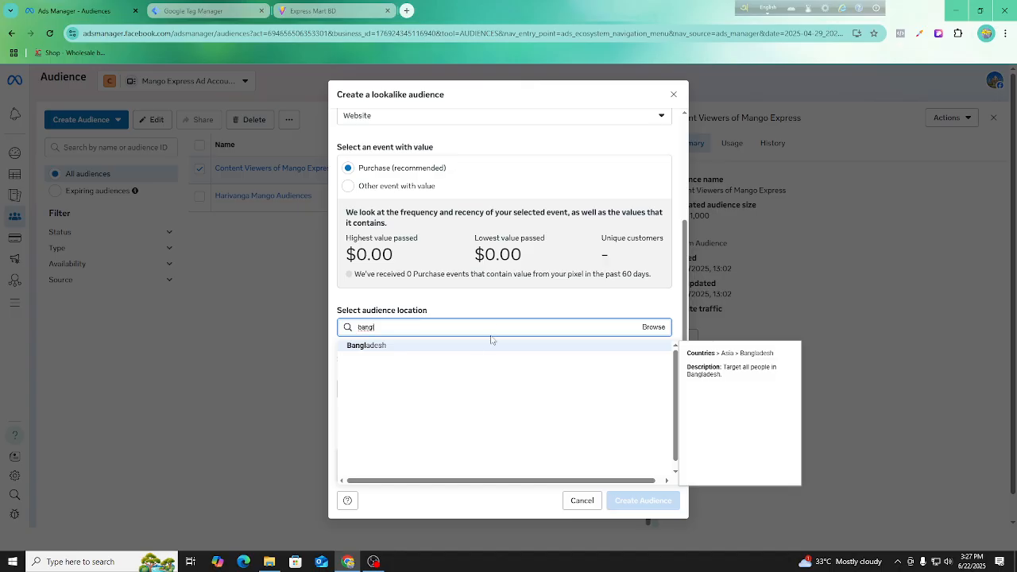
click(442, 346)
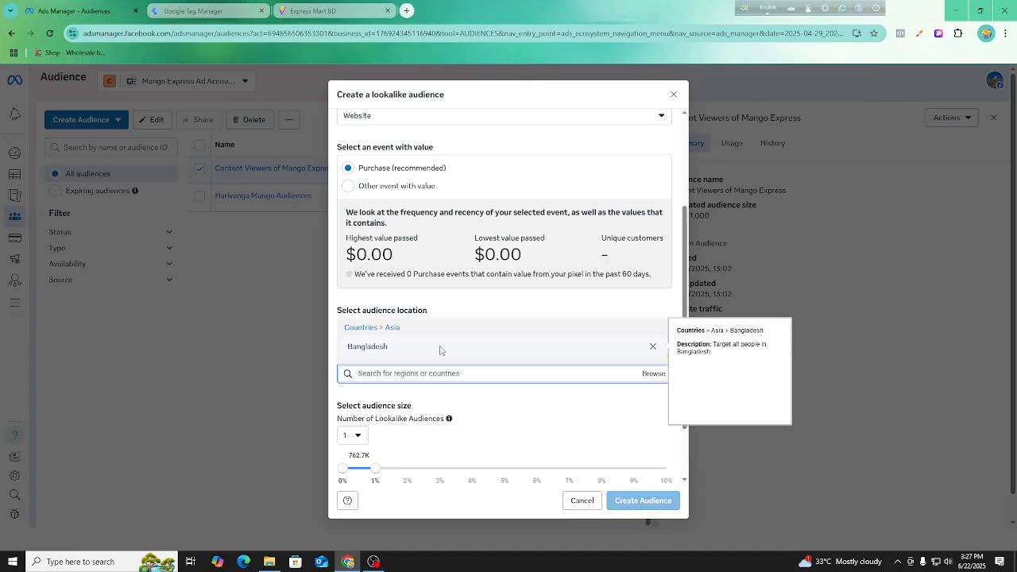
scroll(396, 373, down, 2)
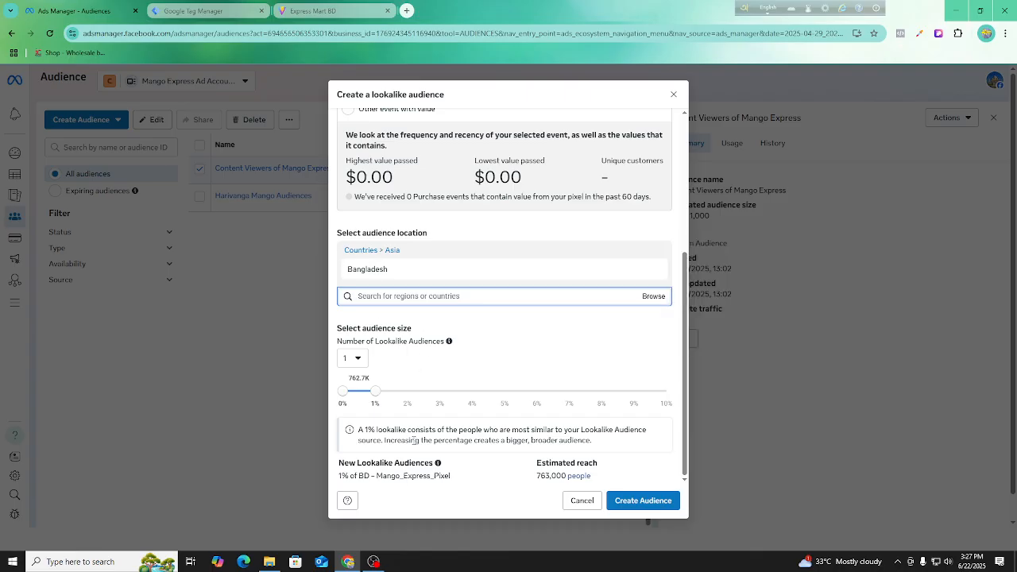
- Review the audience number and percentage settings, and try to create the Bangladesh lookalike audience from Mango_Express_Pixel
click(352, 357)
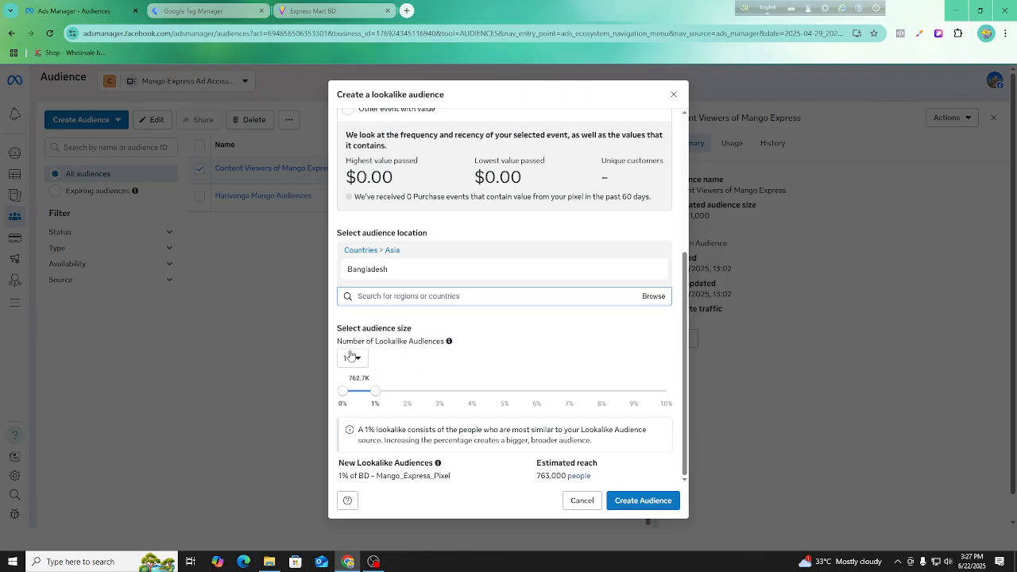
click(388, 358)
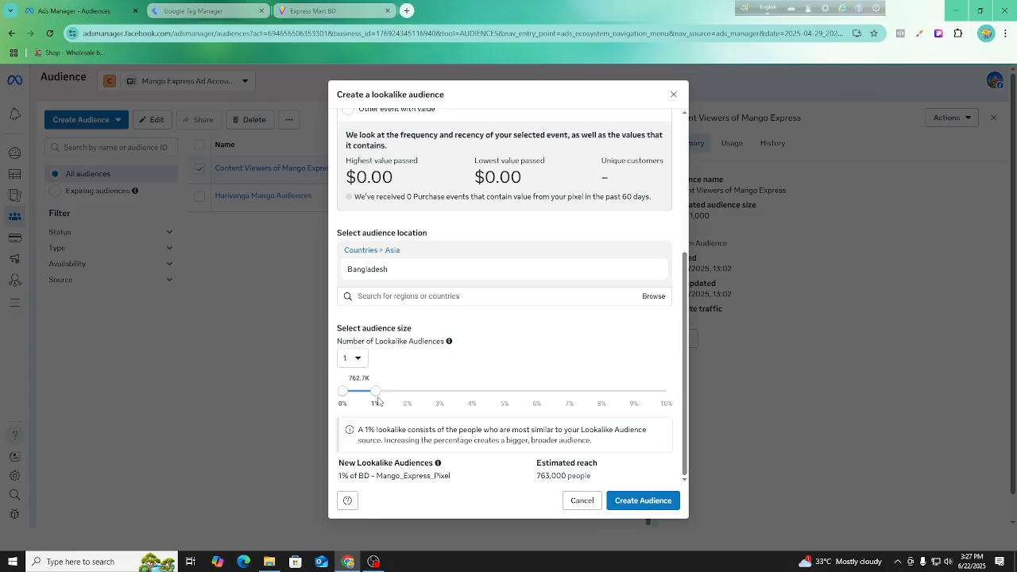
drag(672, 407, 650, 388)
click(508, 362)
click(643, 500)
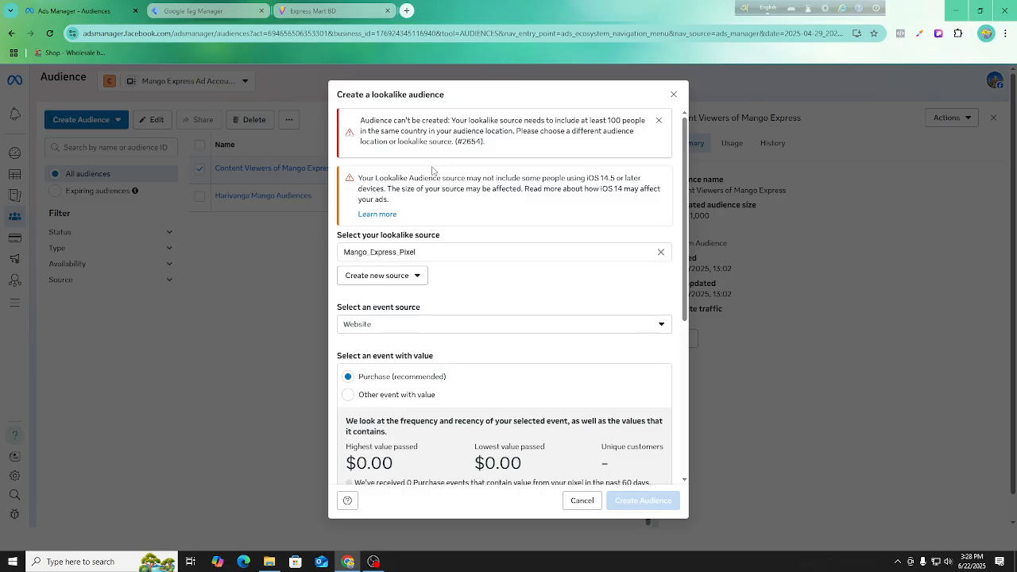
scroll(445, 282, down, 1)
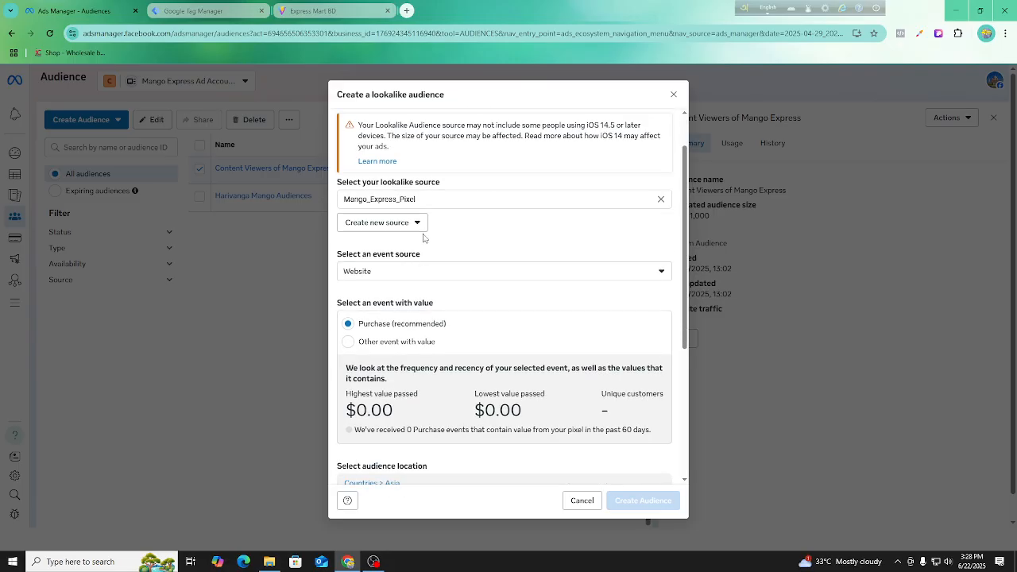
- Start a new custom audience as the lookalike source, choosing Website as its source
click(422, 222)
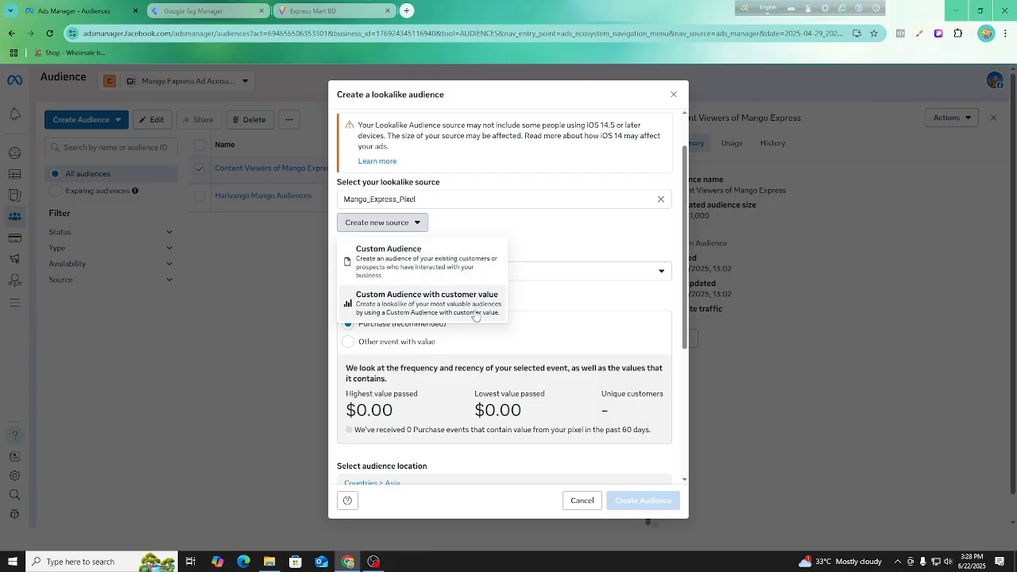
click(421, 262)
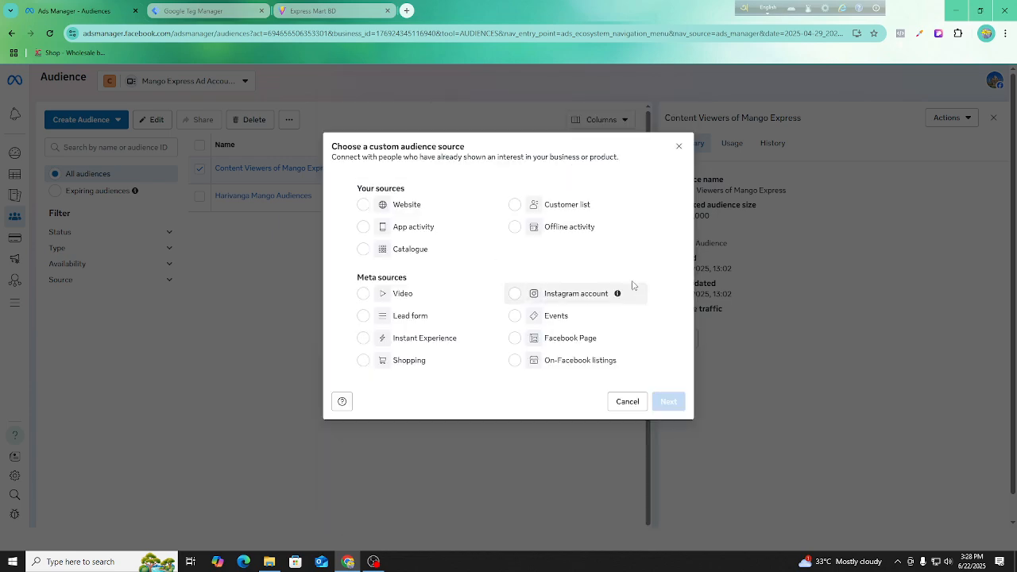
click(362, 207)
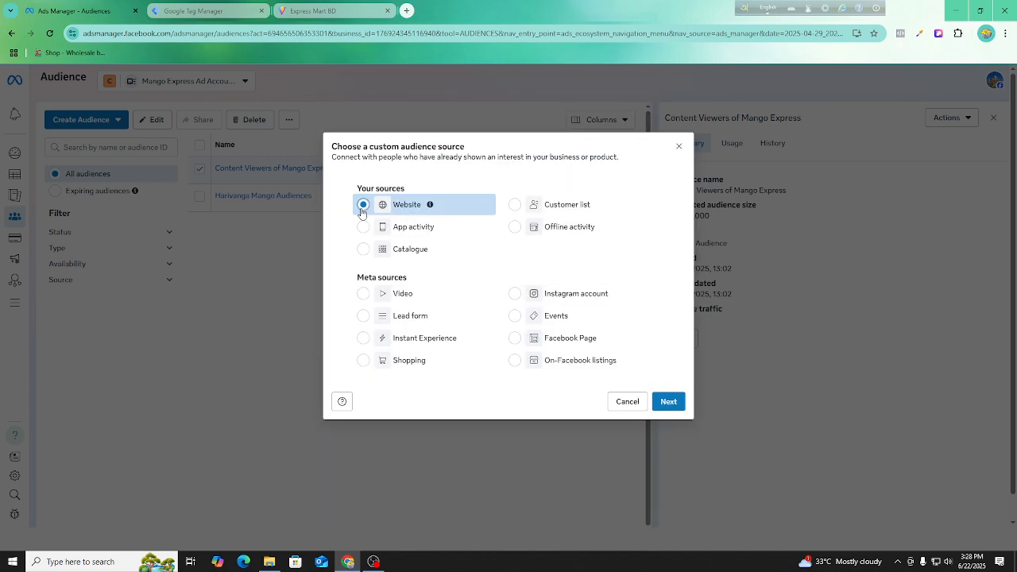
click(668, 401)
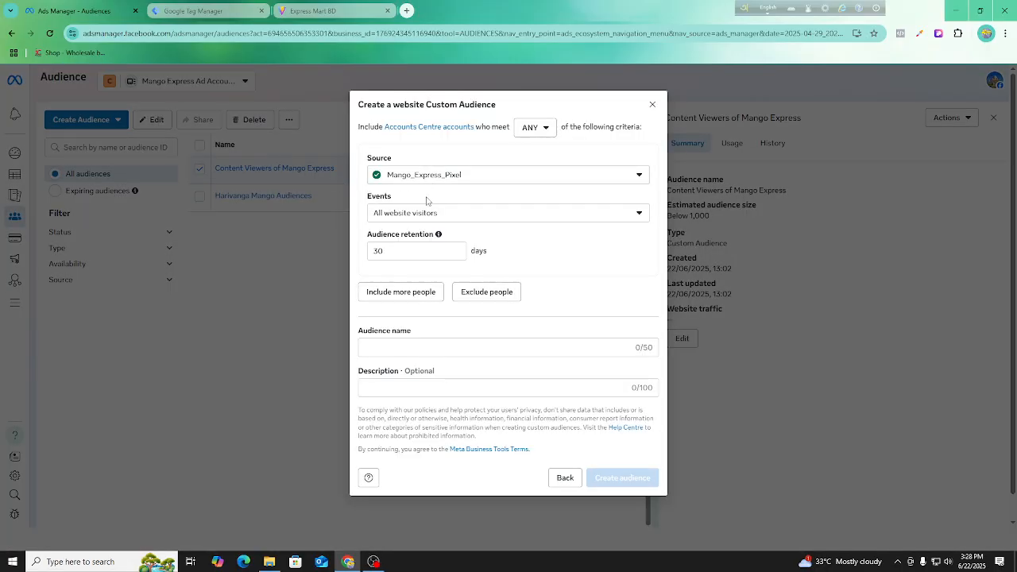
- Set the website custom audience's event to ViewContent and its audience retention to 90 days
click(425, 215)
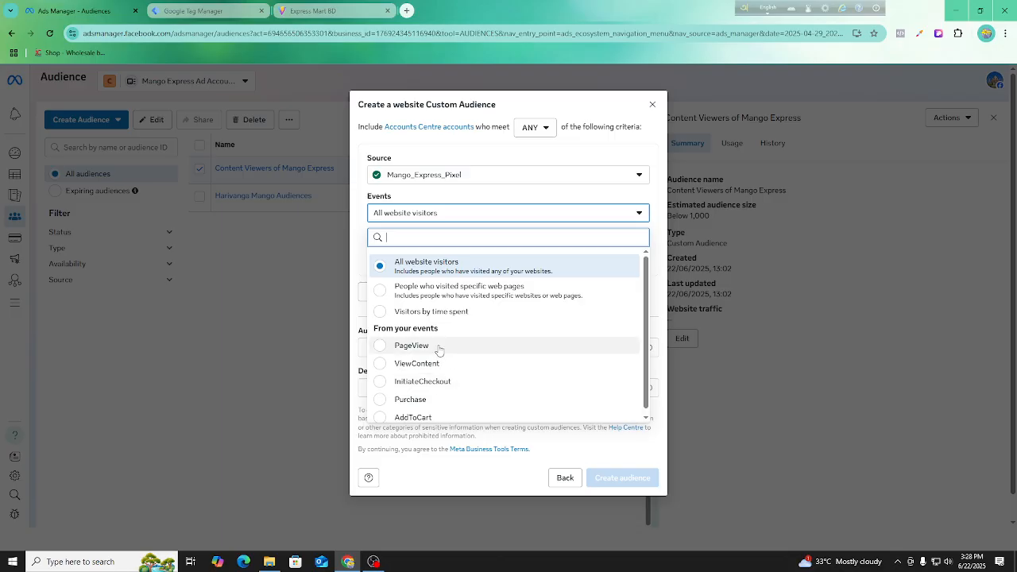
click(416, 364)
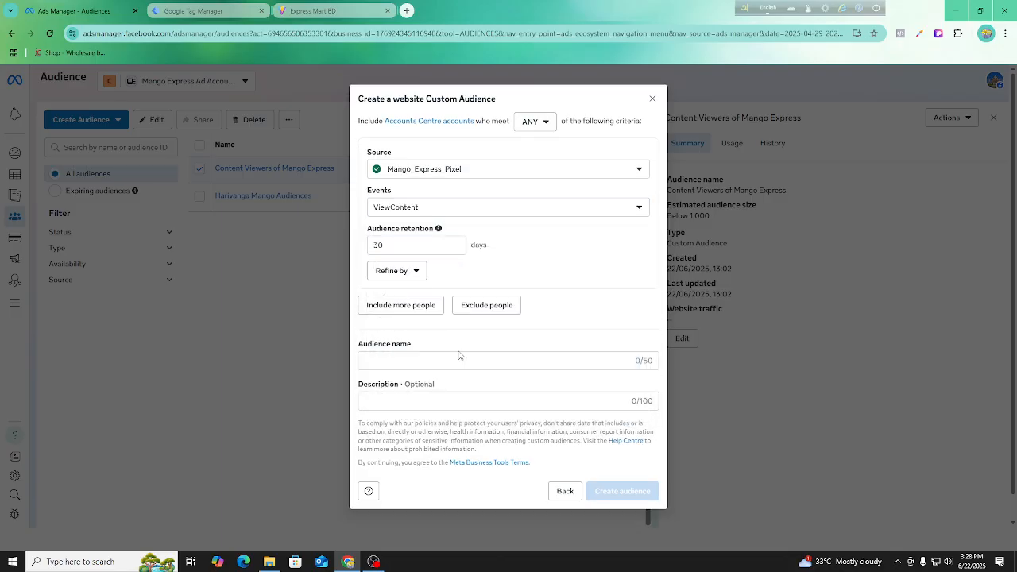
double_click(435, 242)
click(408, 254)
double_click(408, 248)
text(9)
click(576, 244)
- Name the custom audience "Content Viewer For Lookalike Audiences" and create it
click(428, 359)
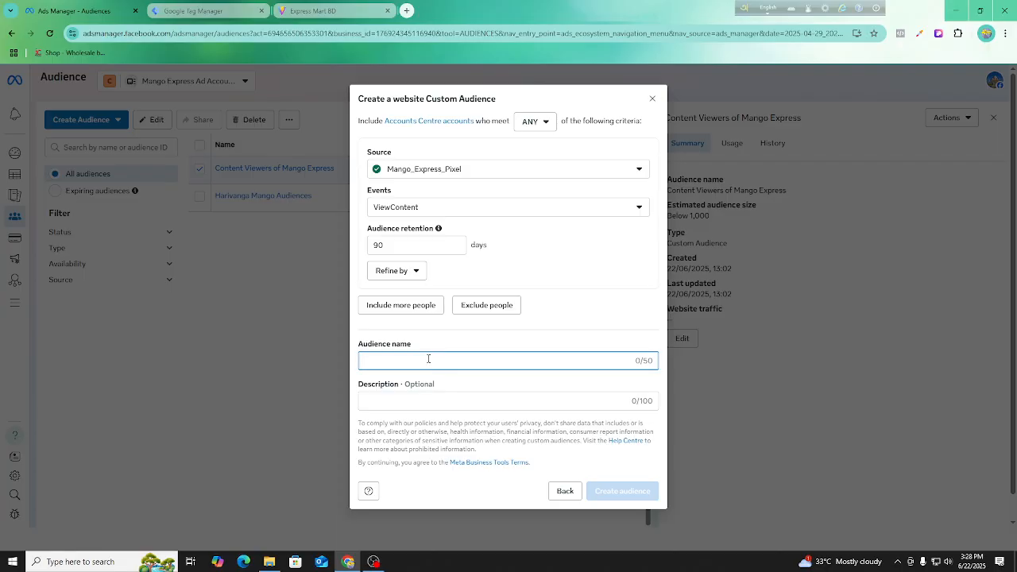
text(Vi)
key(BackSpace)
key(BackSpace)
text(Content)
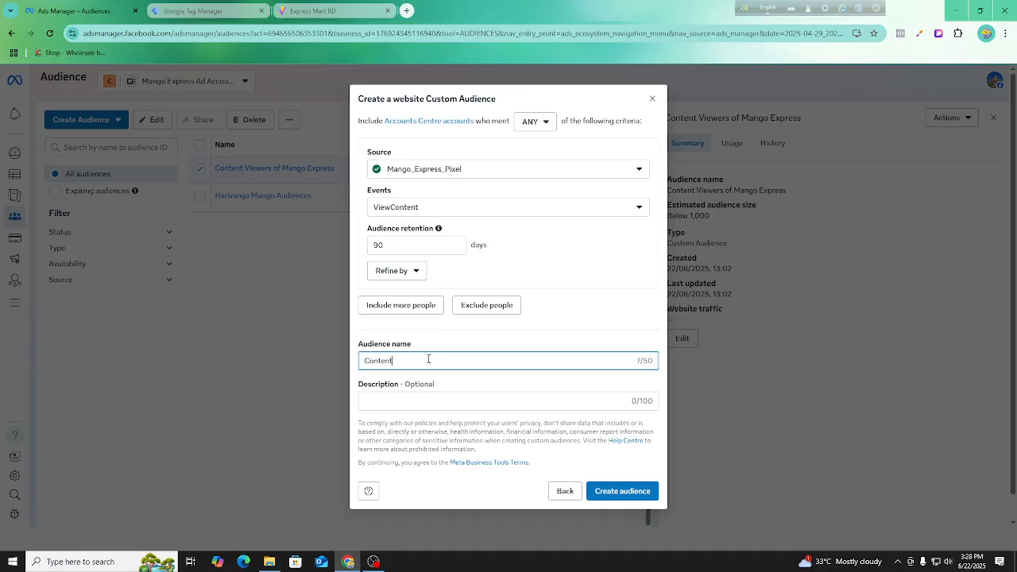
text( Viewer For Lookalike Audien)
text(ces)
click(645, 488)
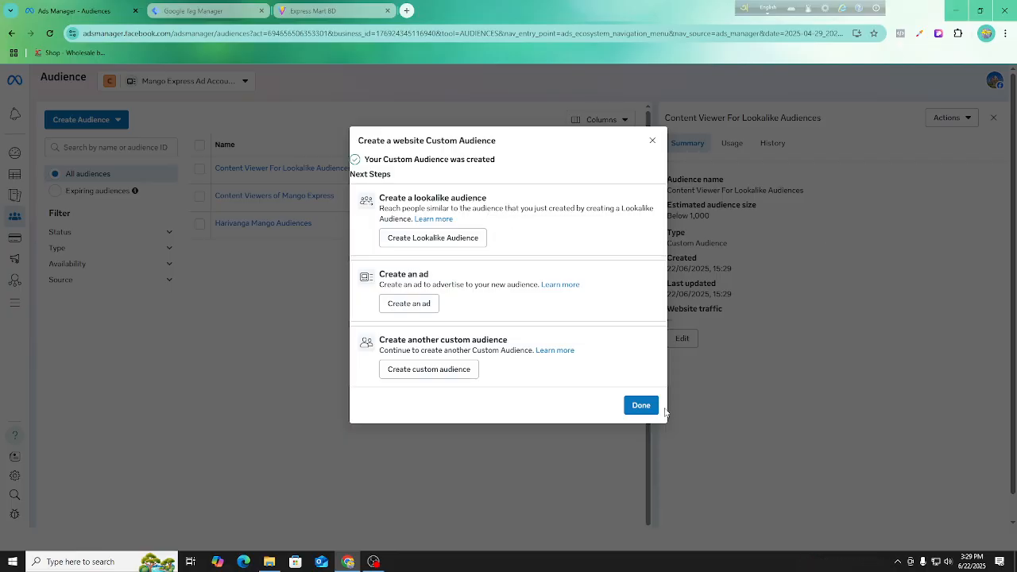
- Start a lookalike audience from Content Viewer For Lookalike Audiences and set its location to Bangladesh
click(449, 239)
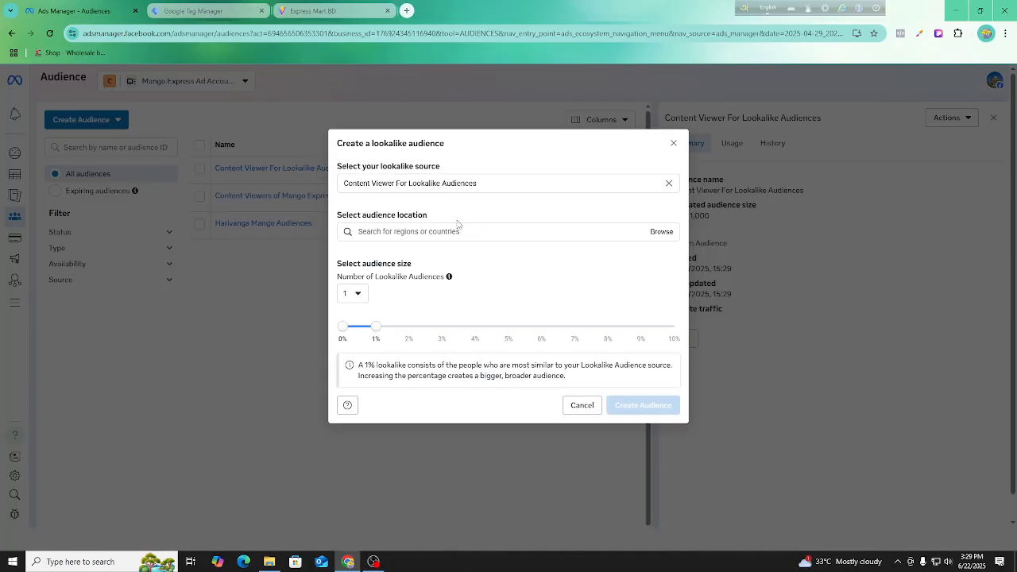
double_click(453, 178)
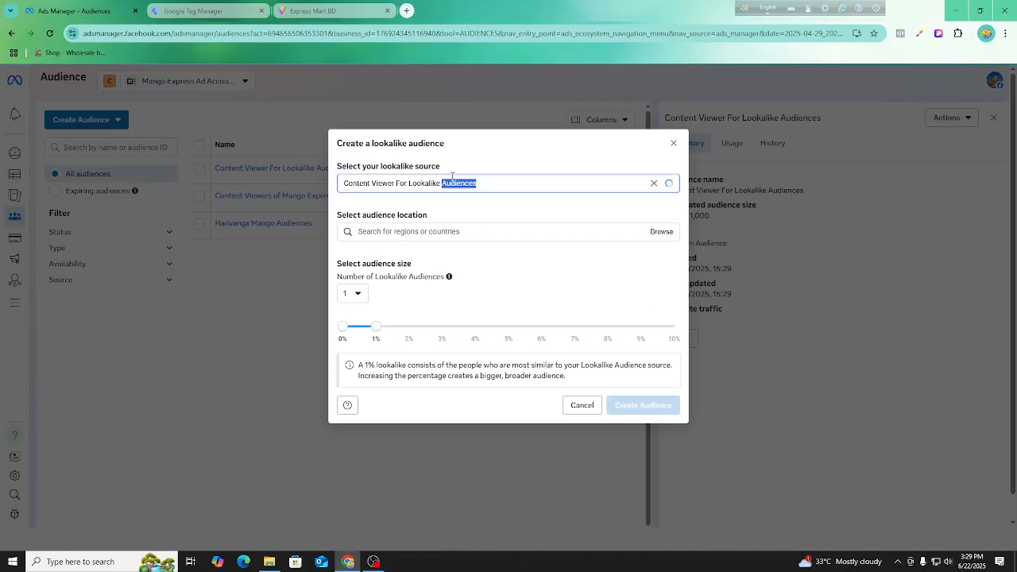
click(465, 161)
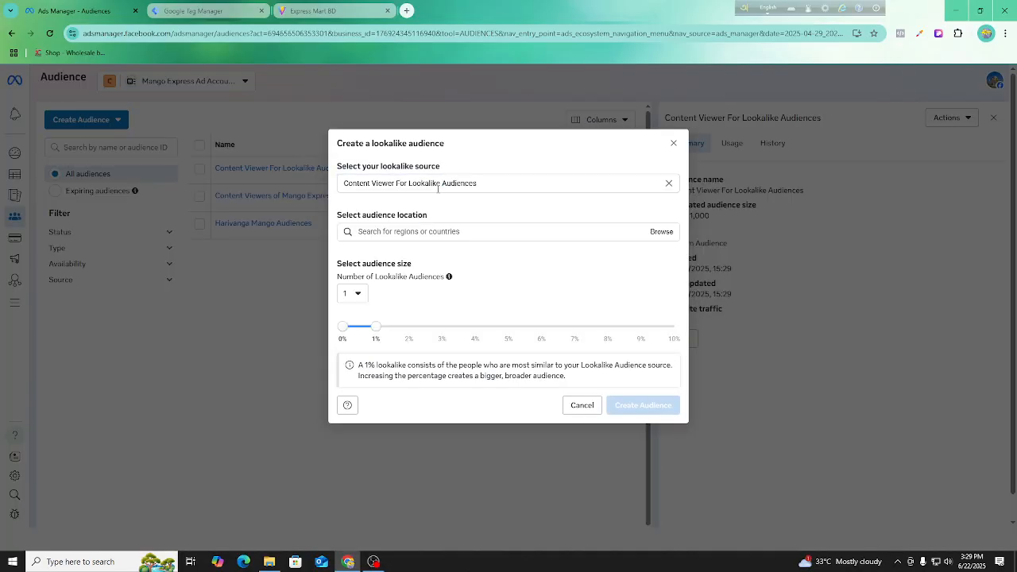
click(373, 230)
text(Ba)
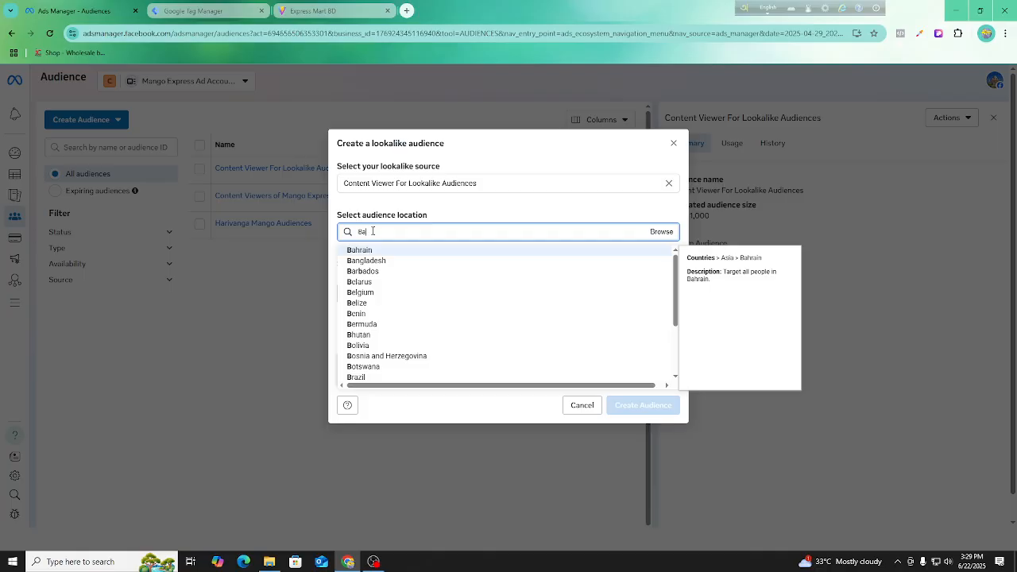
text(ngladesh)
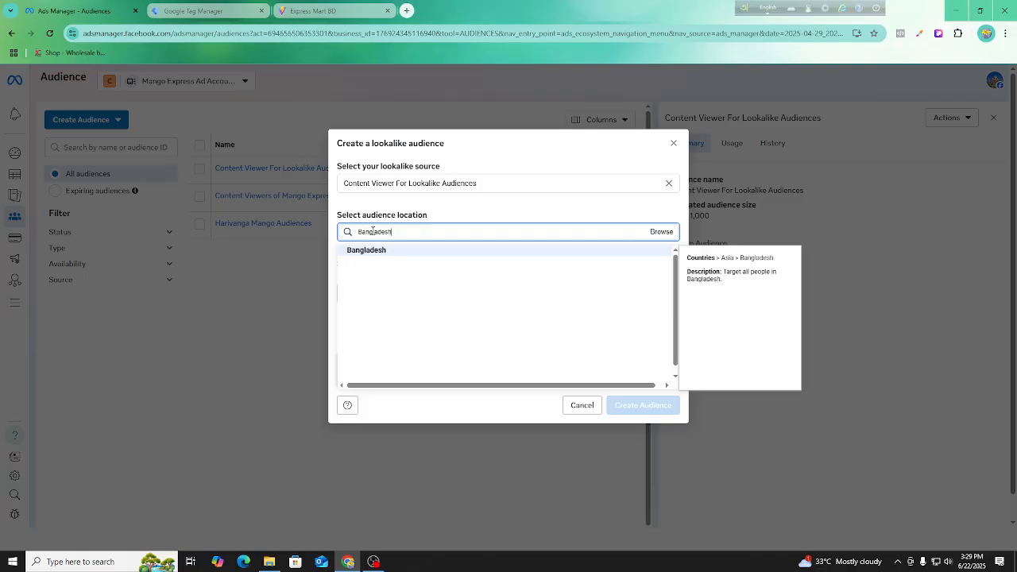
click(386, 254)
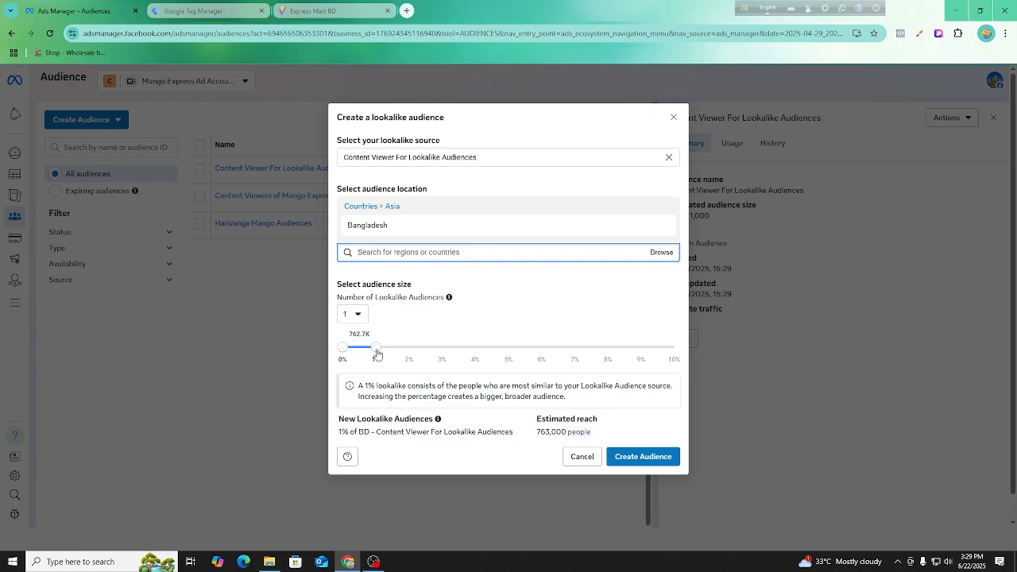
- Set the lookalike audience size to 1% and create the audience
drag(377, 354, 292, 340)
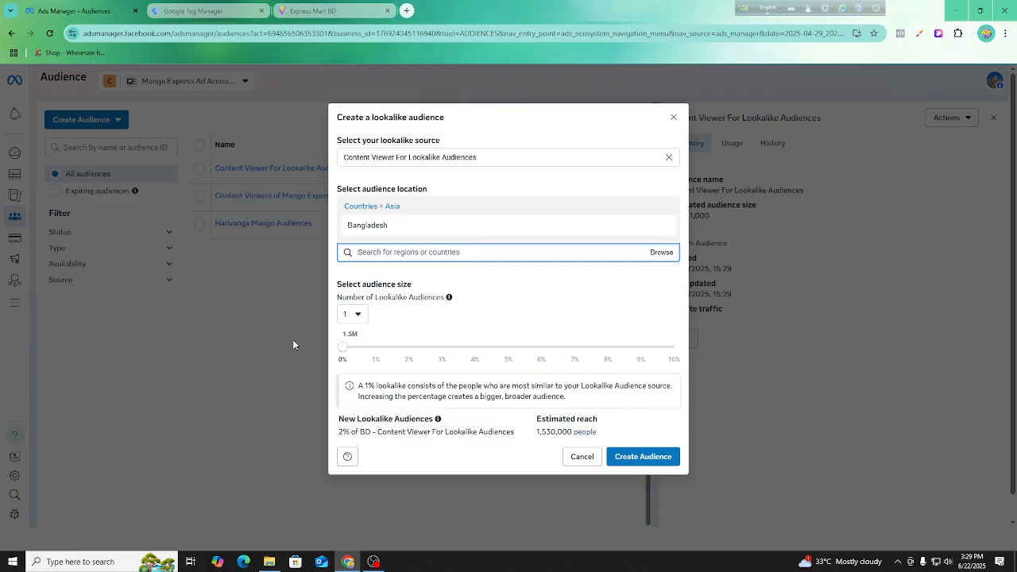
click(375, 350)
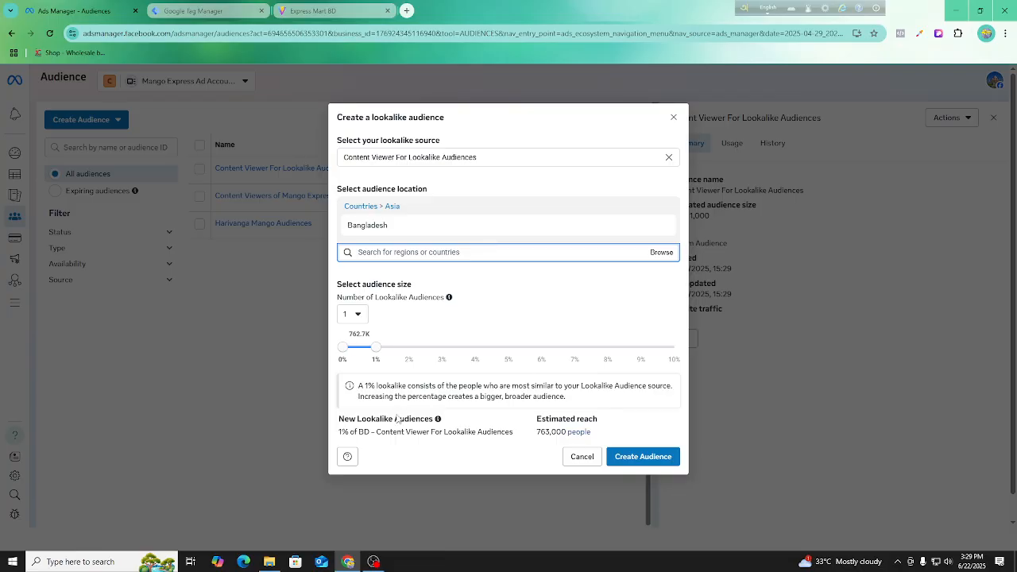
click(659, 457)
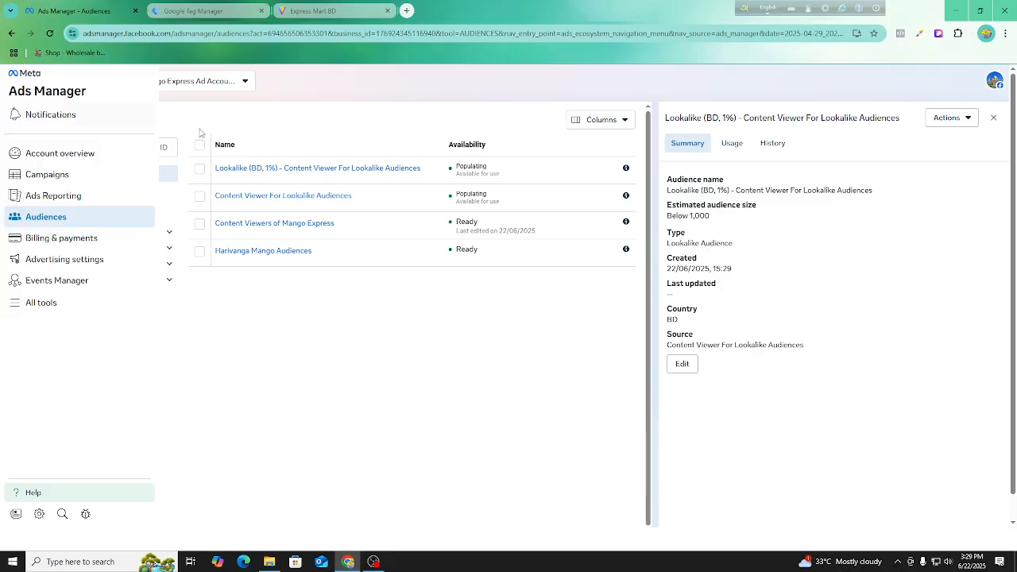
- Open the Sales_Ad_22_06_25 campaign for editing and go to its ad set Sales_Ad_Set_22_06_25_01
mouse_move(12, 205)
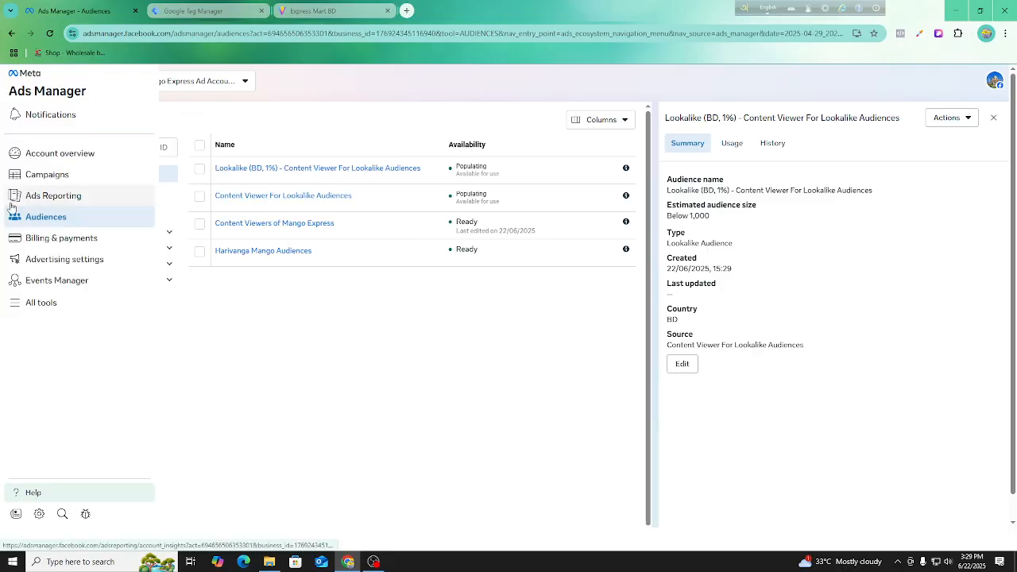
click(61, 175)
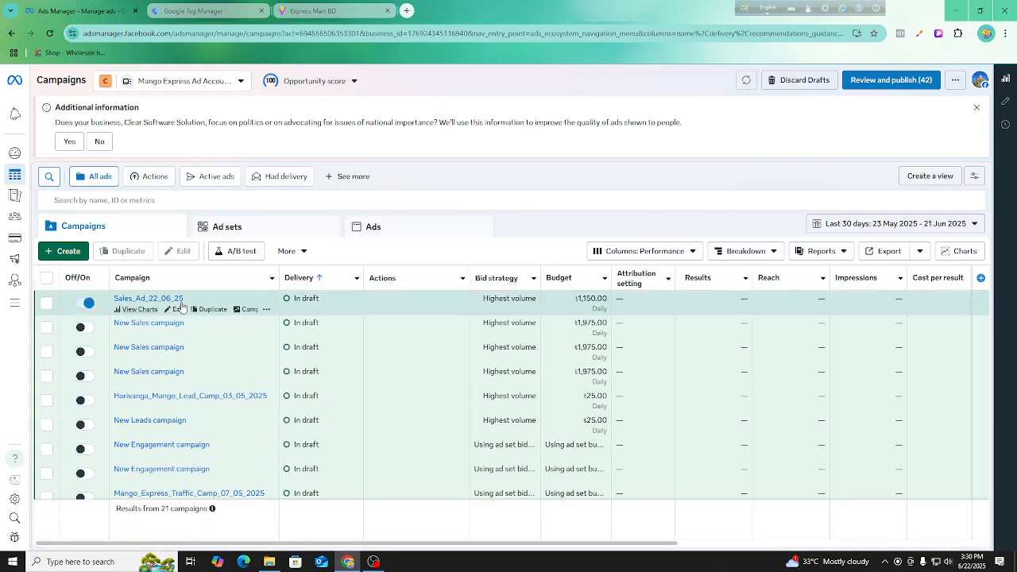
click(177, 310)
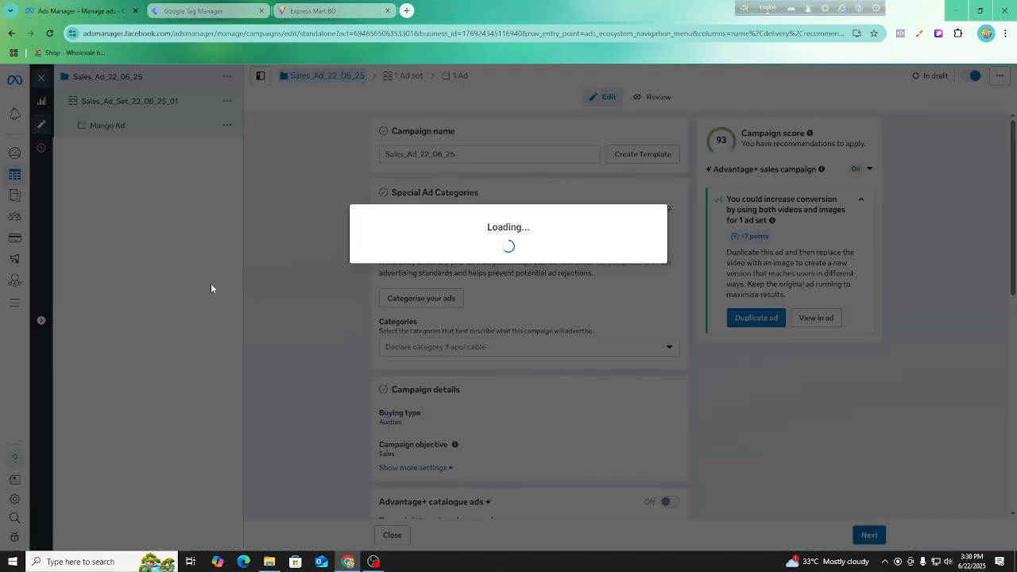
scroll(440, 353, down, 4)
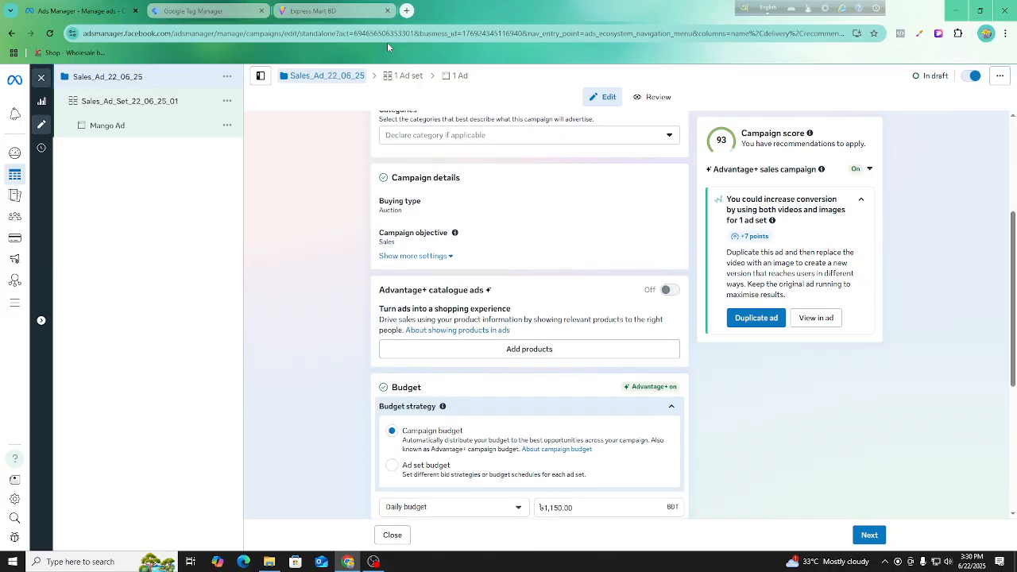
click(406, 77)
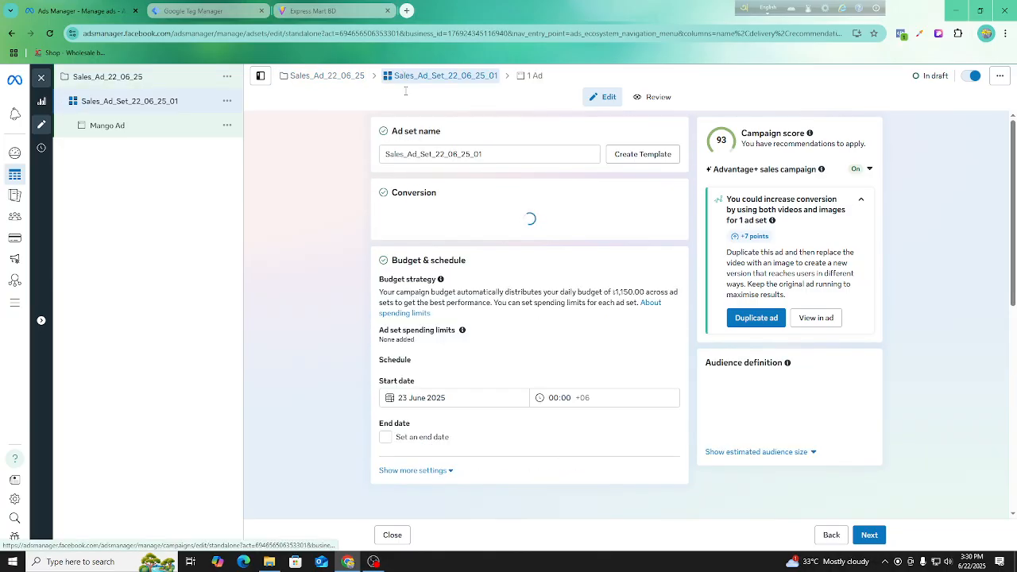
- Check which saved audiences are available in the ad set's audience settings
scroll(466, 279, down, 8)
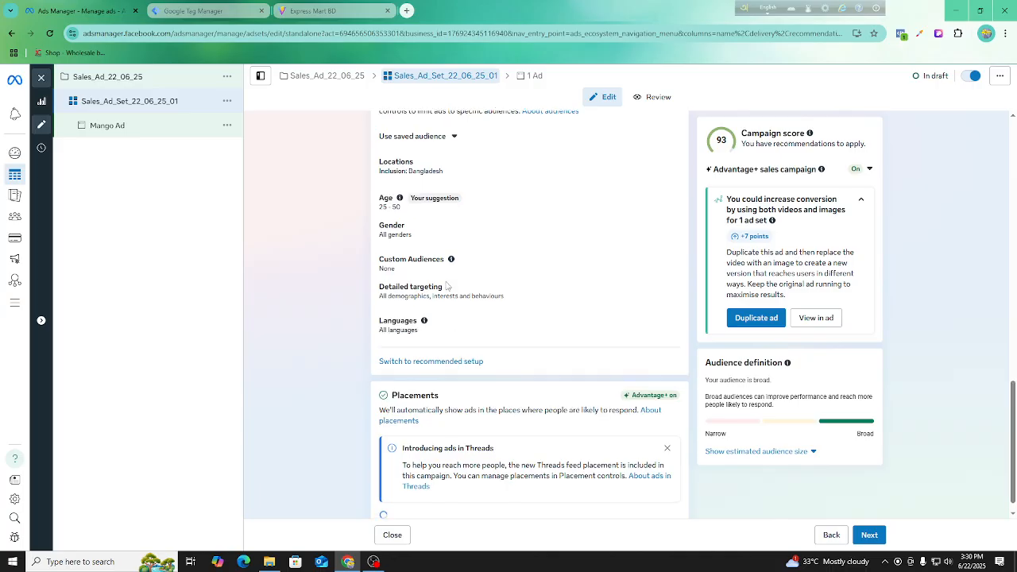
scroll(444, 279, up, 2)
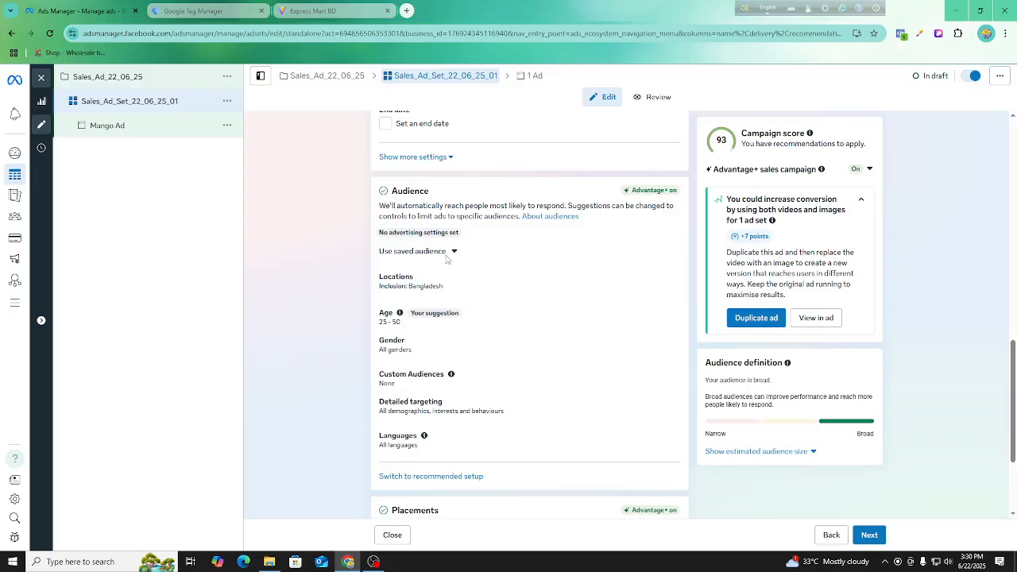
click(445, 252)
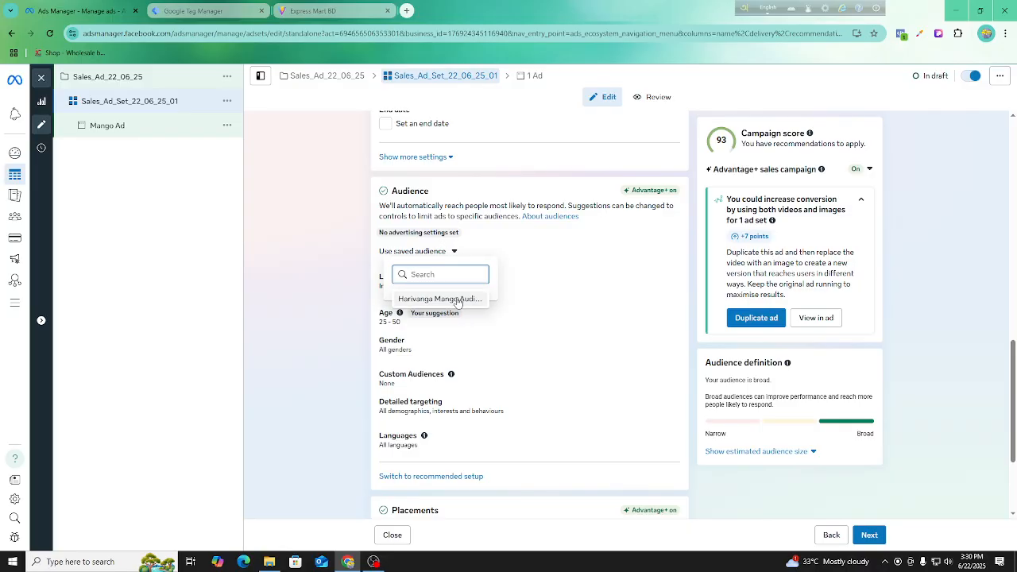
click(519, 270)
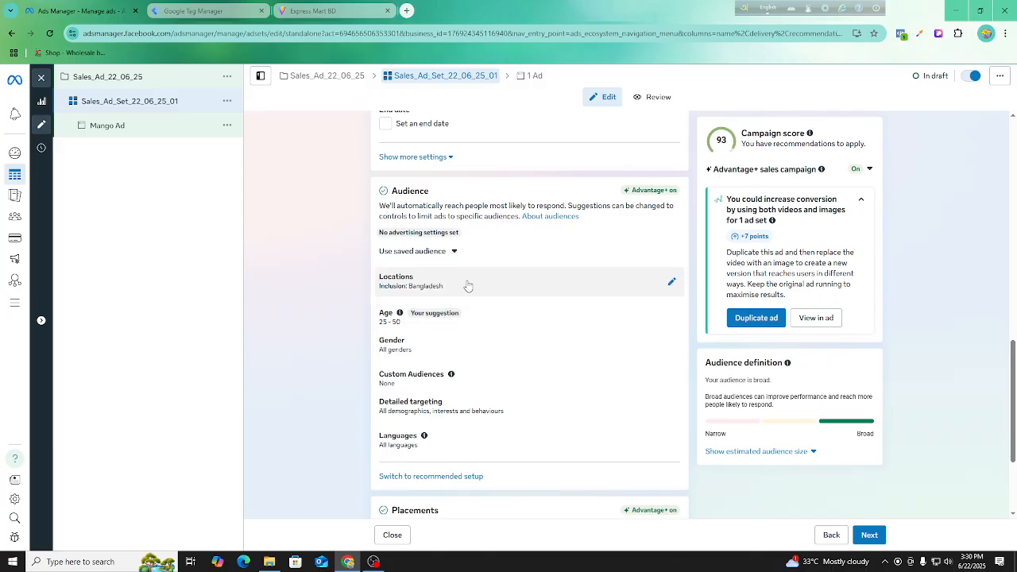
- Search the ad set's custom audiences for "mang" and include Content Viewers of Mango Express
click(668, 380)
scroll(509, 302, down, 3)
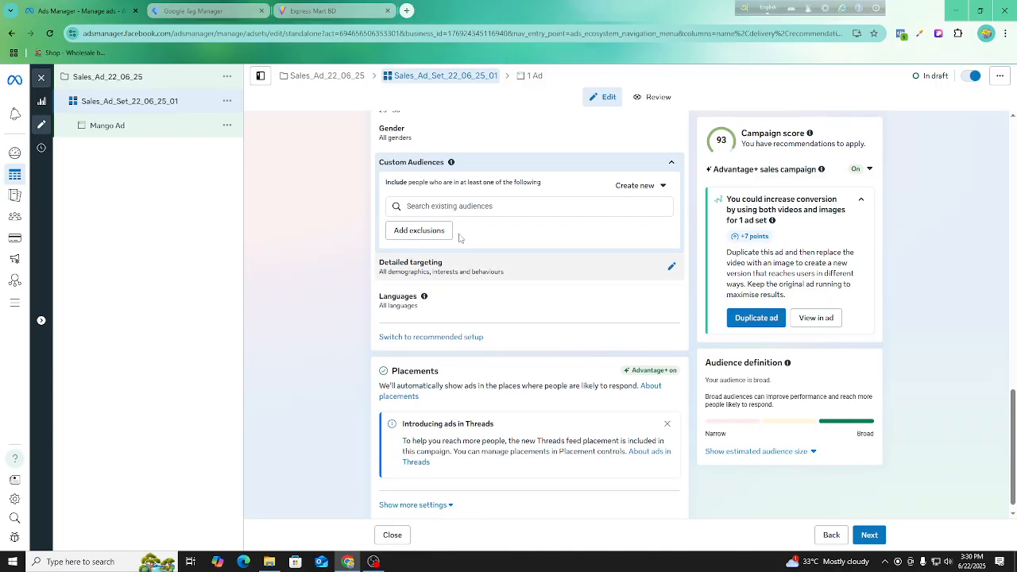
click(463, 207)
text(mang)
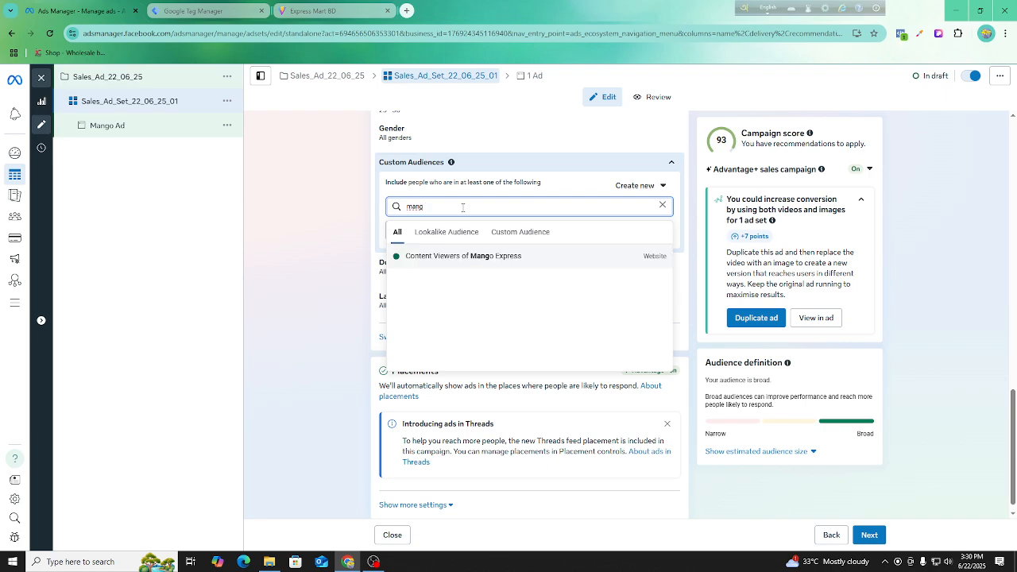
mouse_move(518, 261)
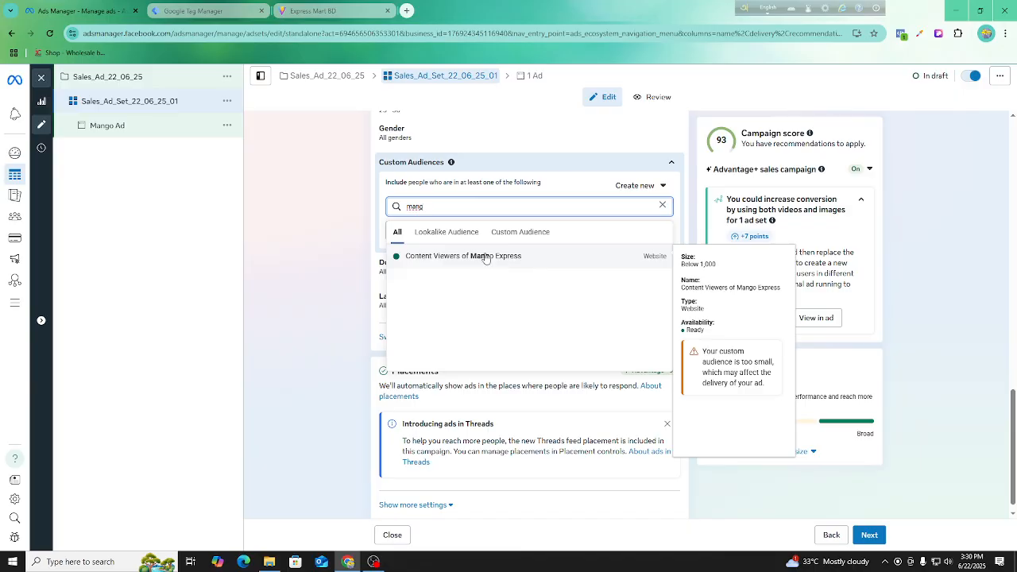
click(450, 255)
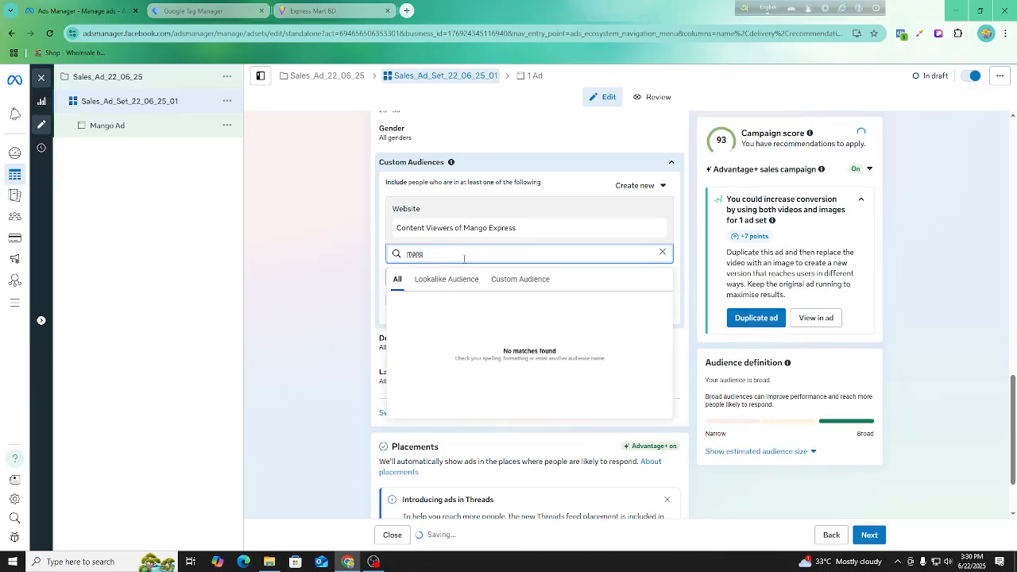
- Include the lookalike audience "Lookalike (BD, 1%) - Content Viewer For Lookalike Audiences" in the ad set
click(446, 280)
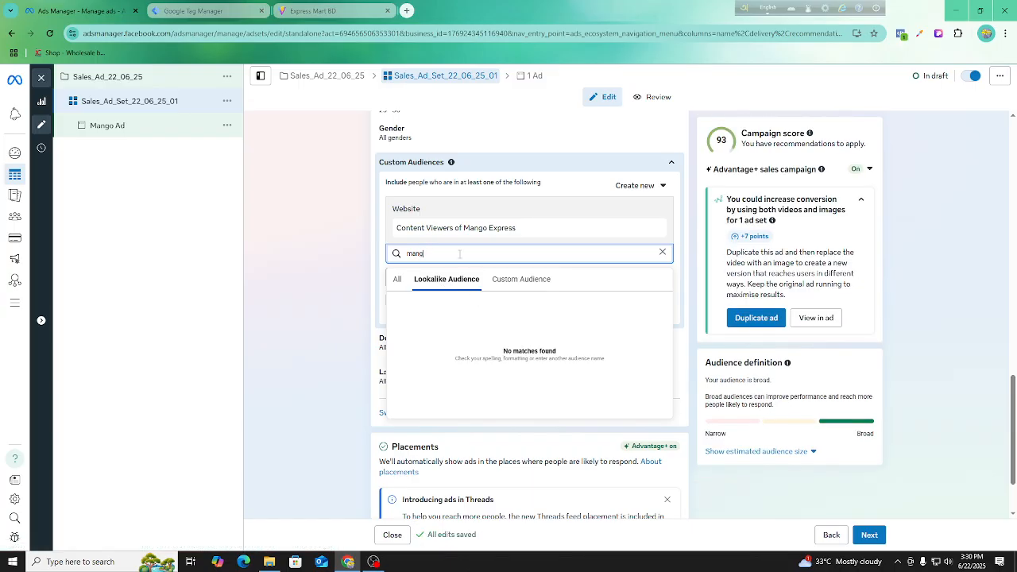
click(444, 249)
click(446, 255)
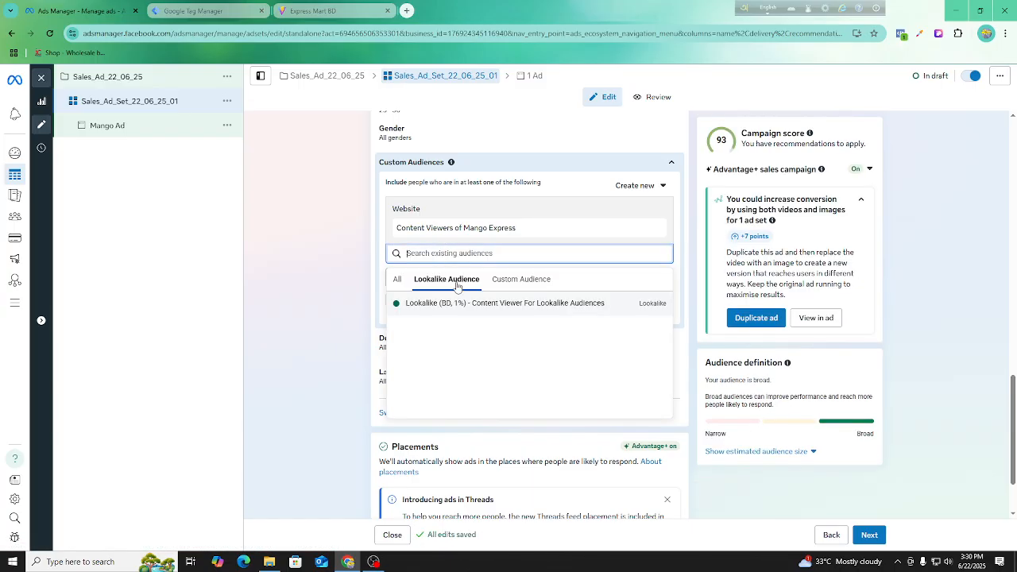
mouse_move(485, 316)
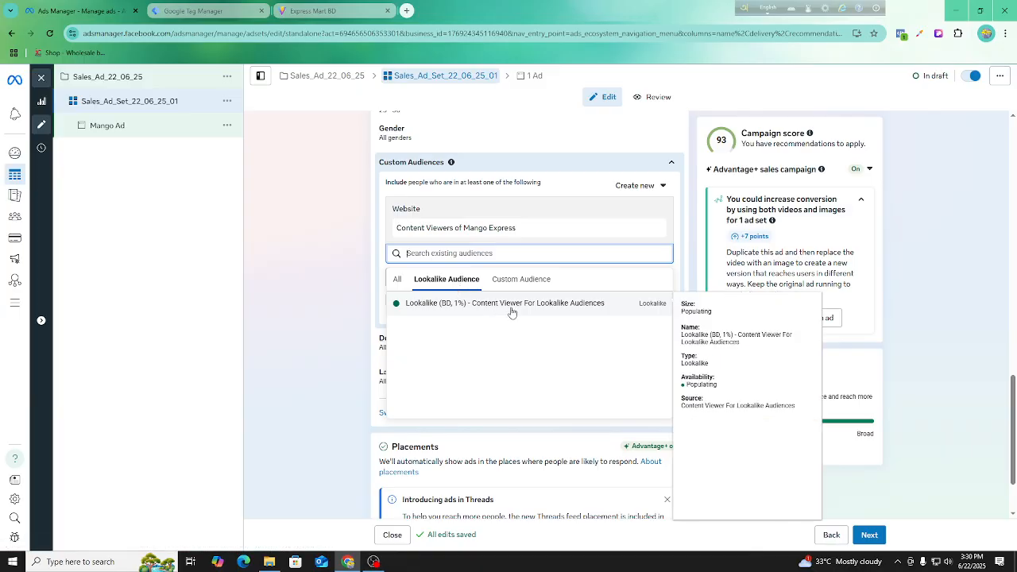
click(512, 310)
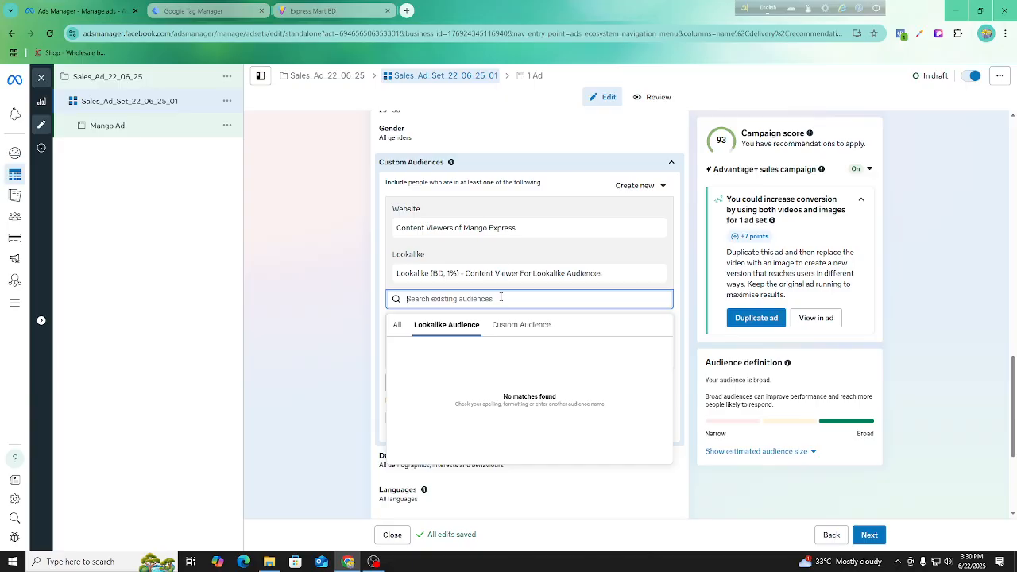
click(684, 333)
- Review the ad set's audience settings and close the editor, leaving the changes as an unpublished draft
scroll(685, 330, down, 3)
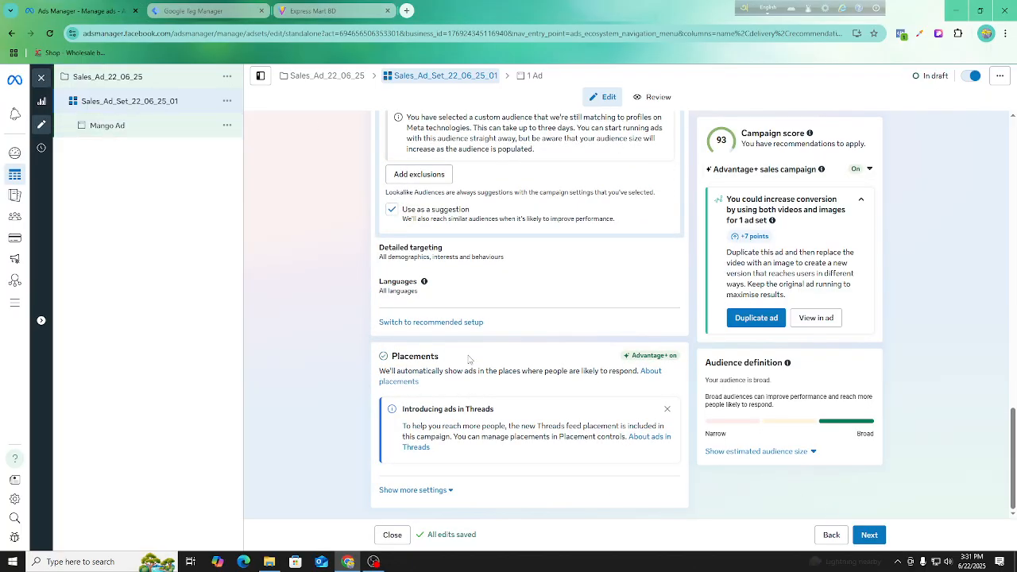
scroll(432, 340, up, 5)
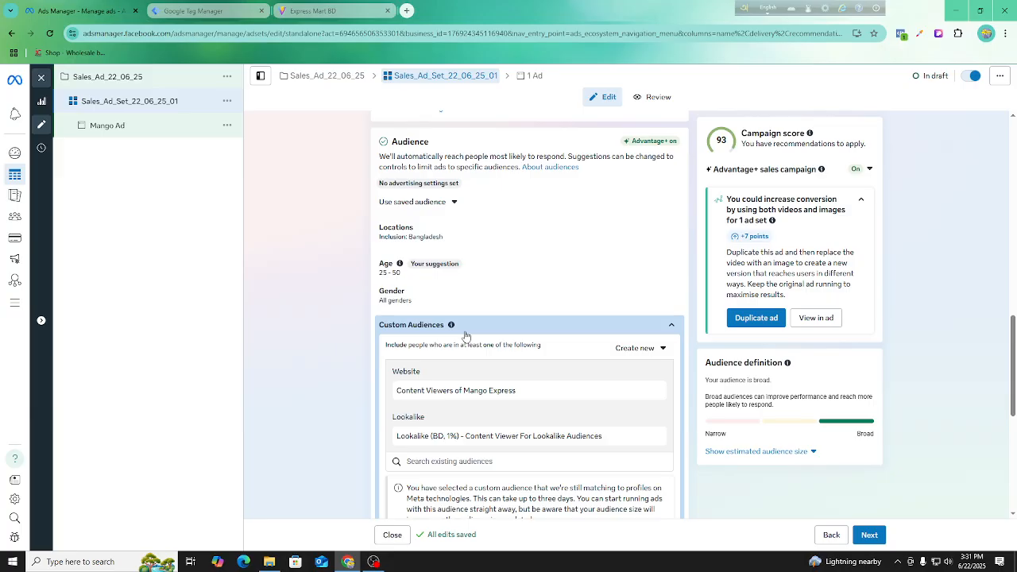
click(37, 77)
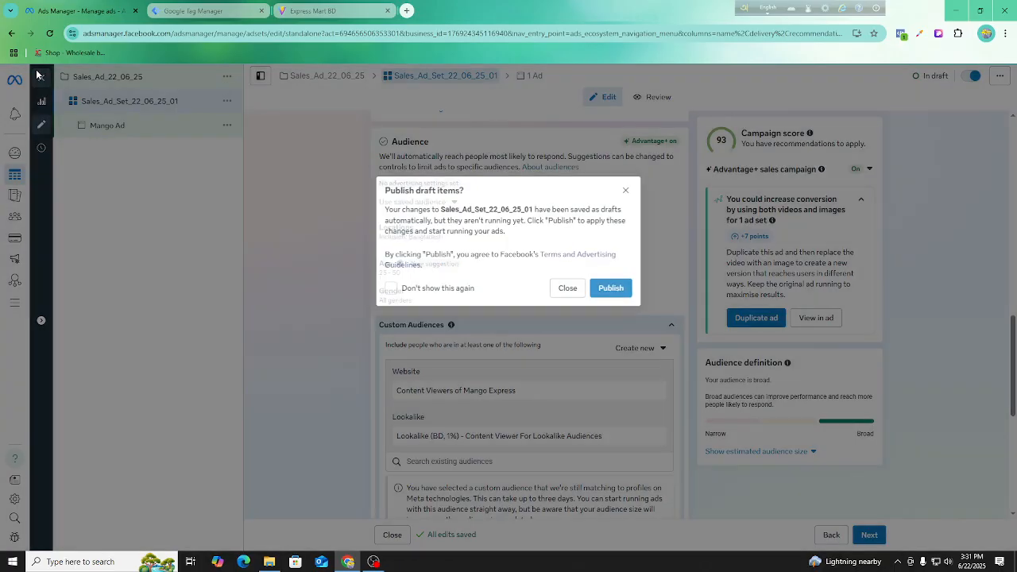
click(574, 291)
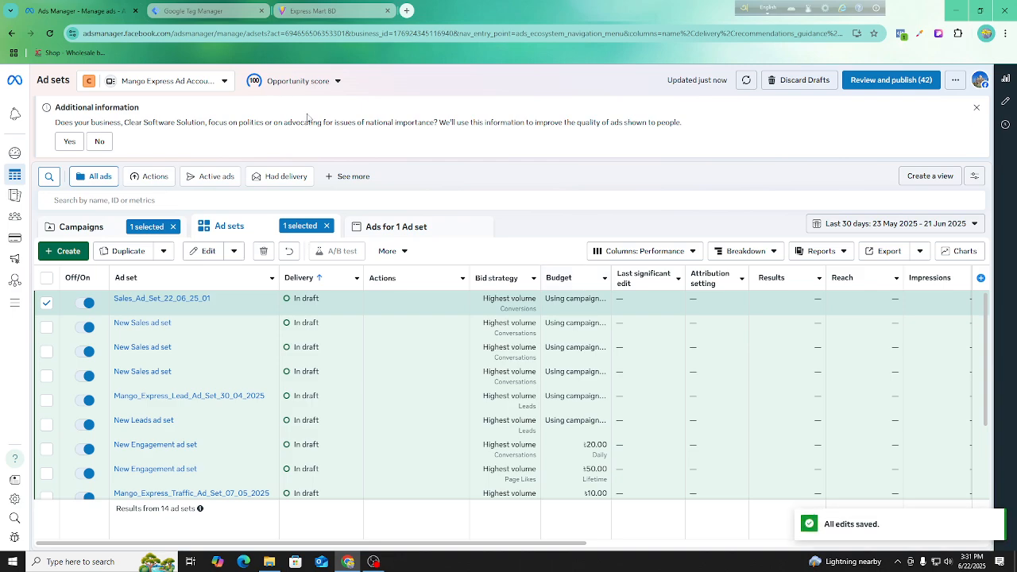